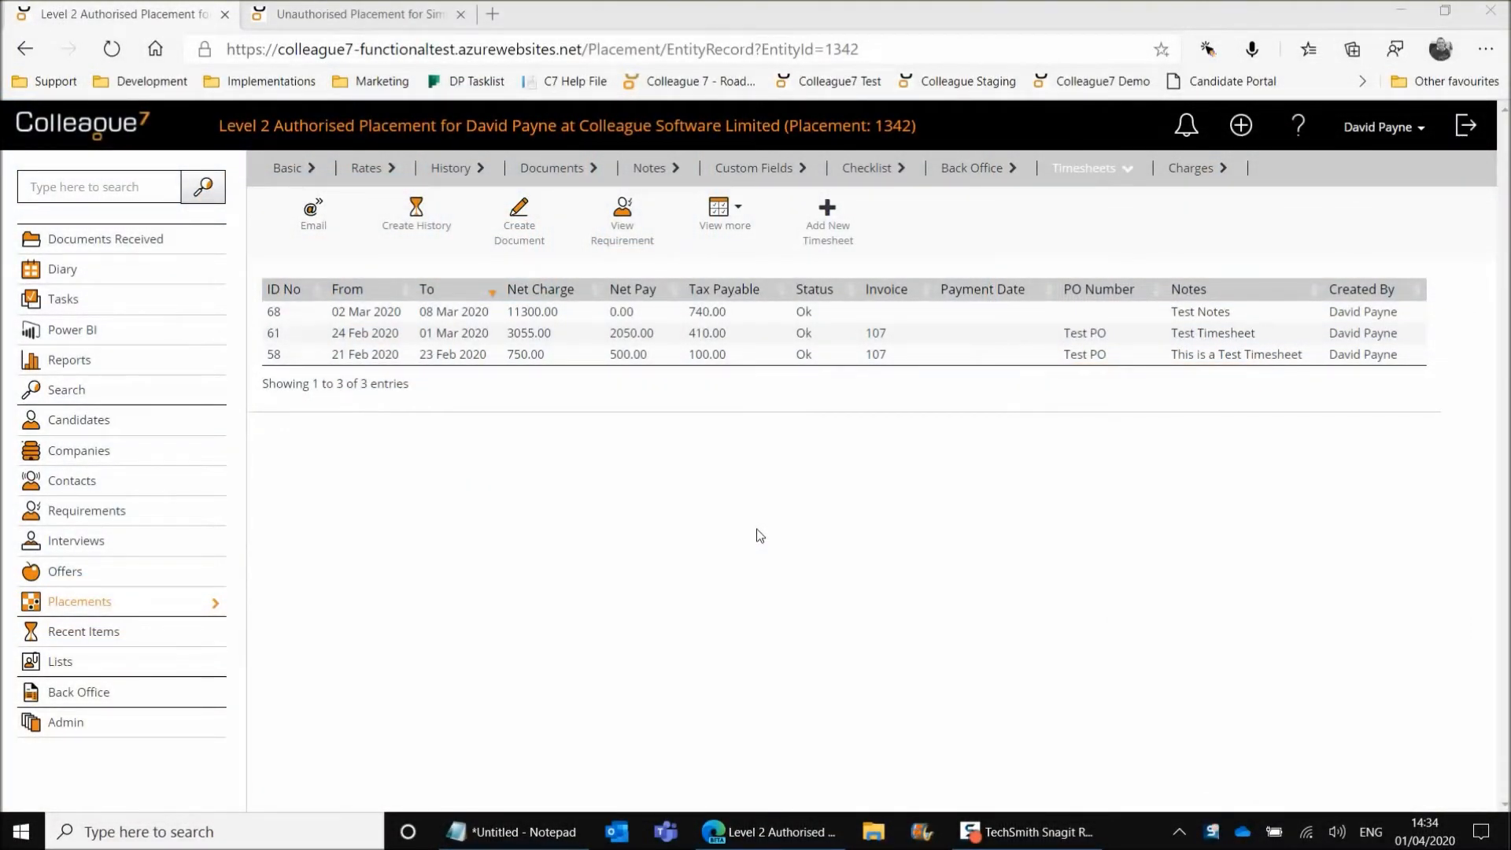
Step: Start a new weekly timesheet with a Sunday period end and enter Standard Rate units of 7 for Mon 09 Mar and 6 for Tue 10 Mar
left_click(823, 236)
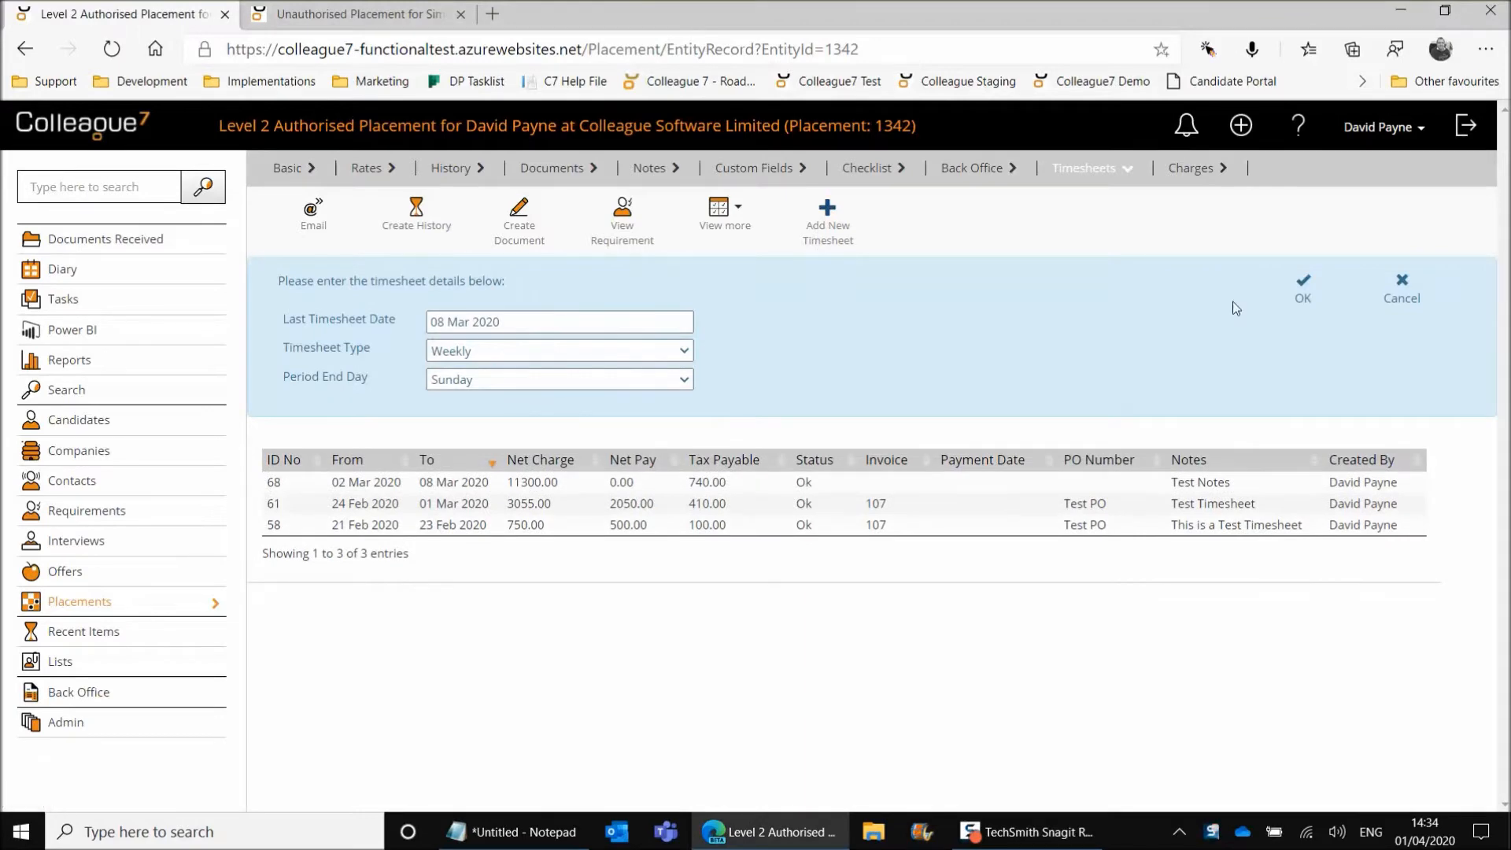
left_click(1303, 291)
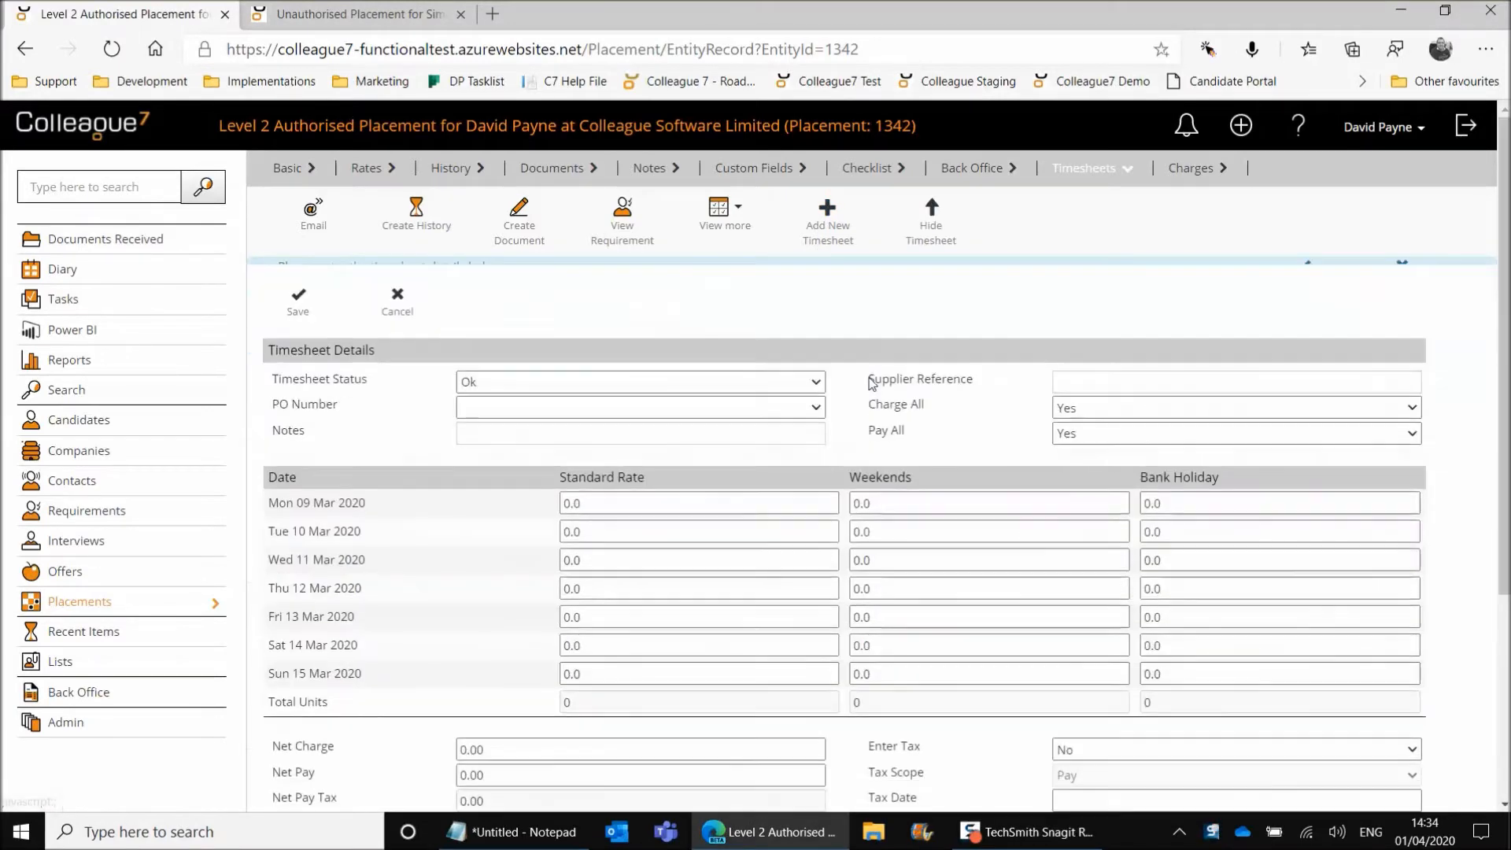
scroll(404, 624, "down", 3)
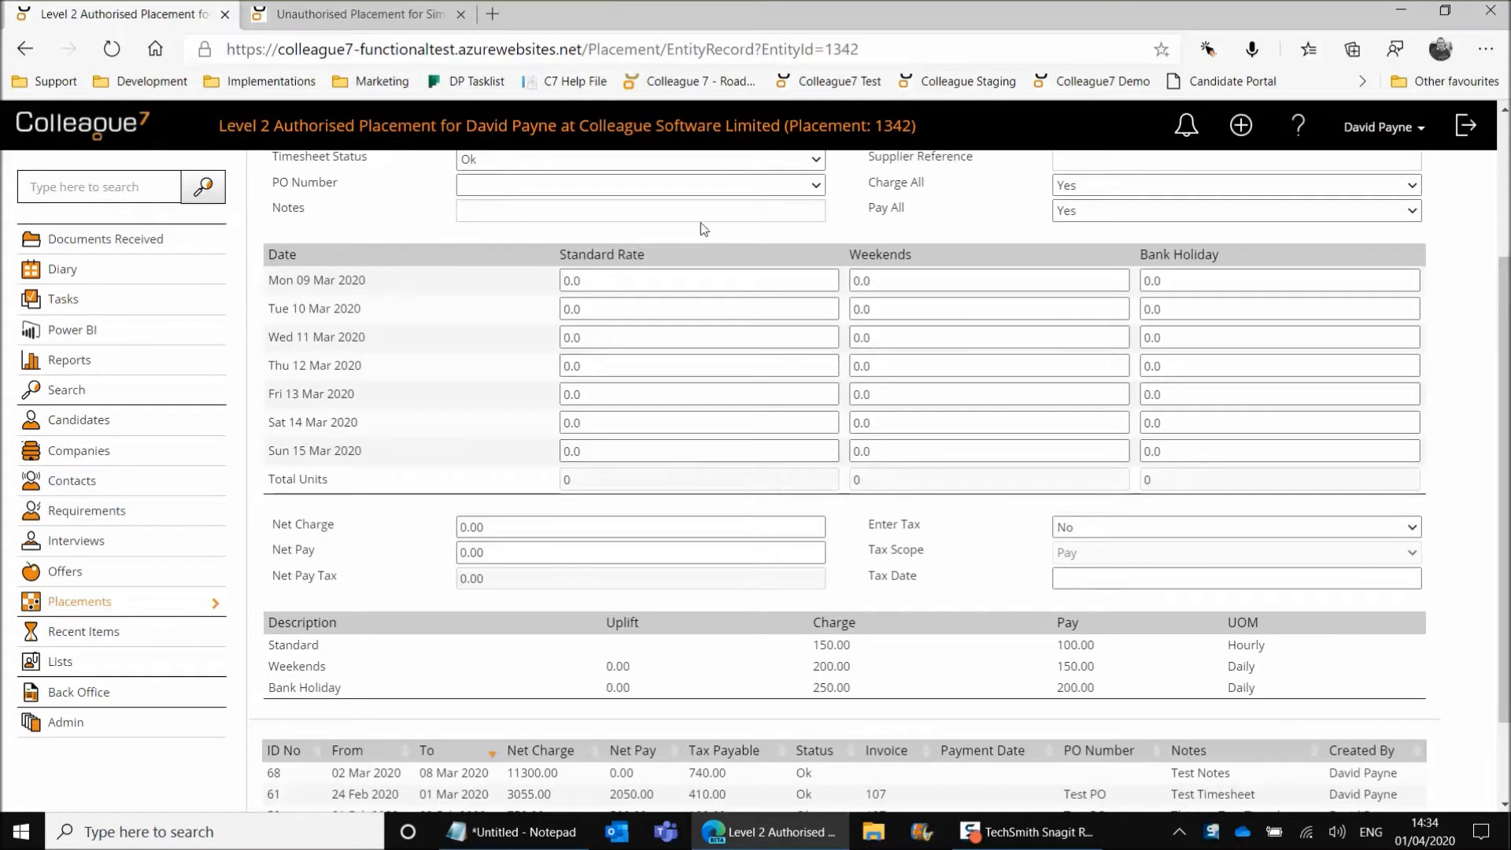
left_click(614, 280)
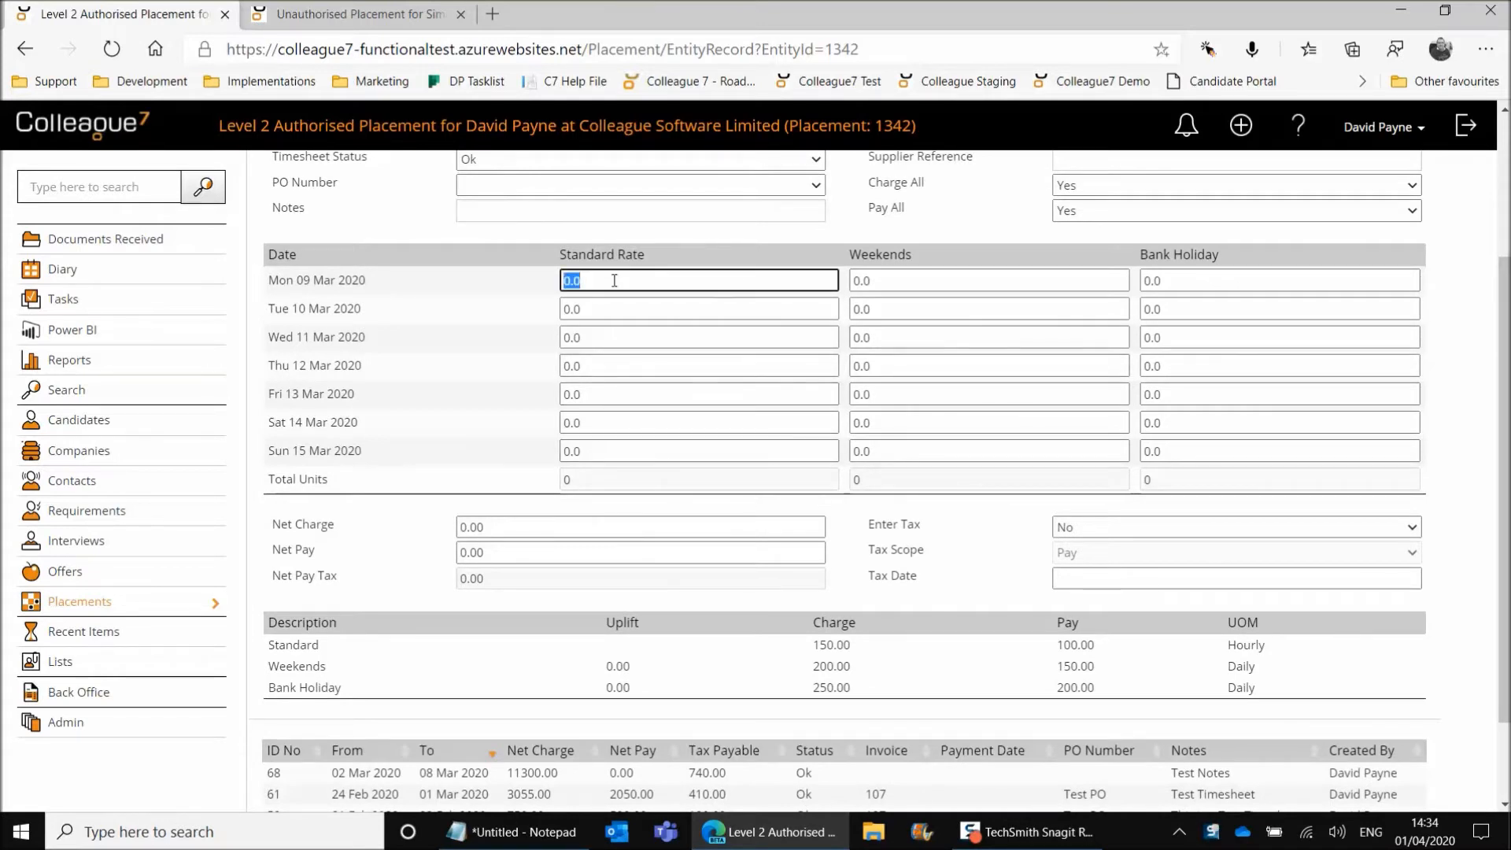
type("7")
left_click(612, 309)
type("6")
Step: Enter 4 Weekends units for both Wed 11 Mar and Thu 12 Mar 2020
left_click(615, 338)
left_click(888, 338)
type("6")
type("4")
left_click(878, 362)
type("4")
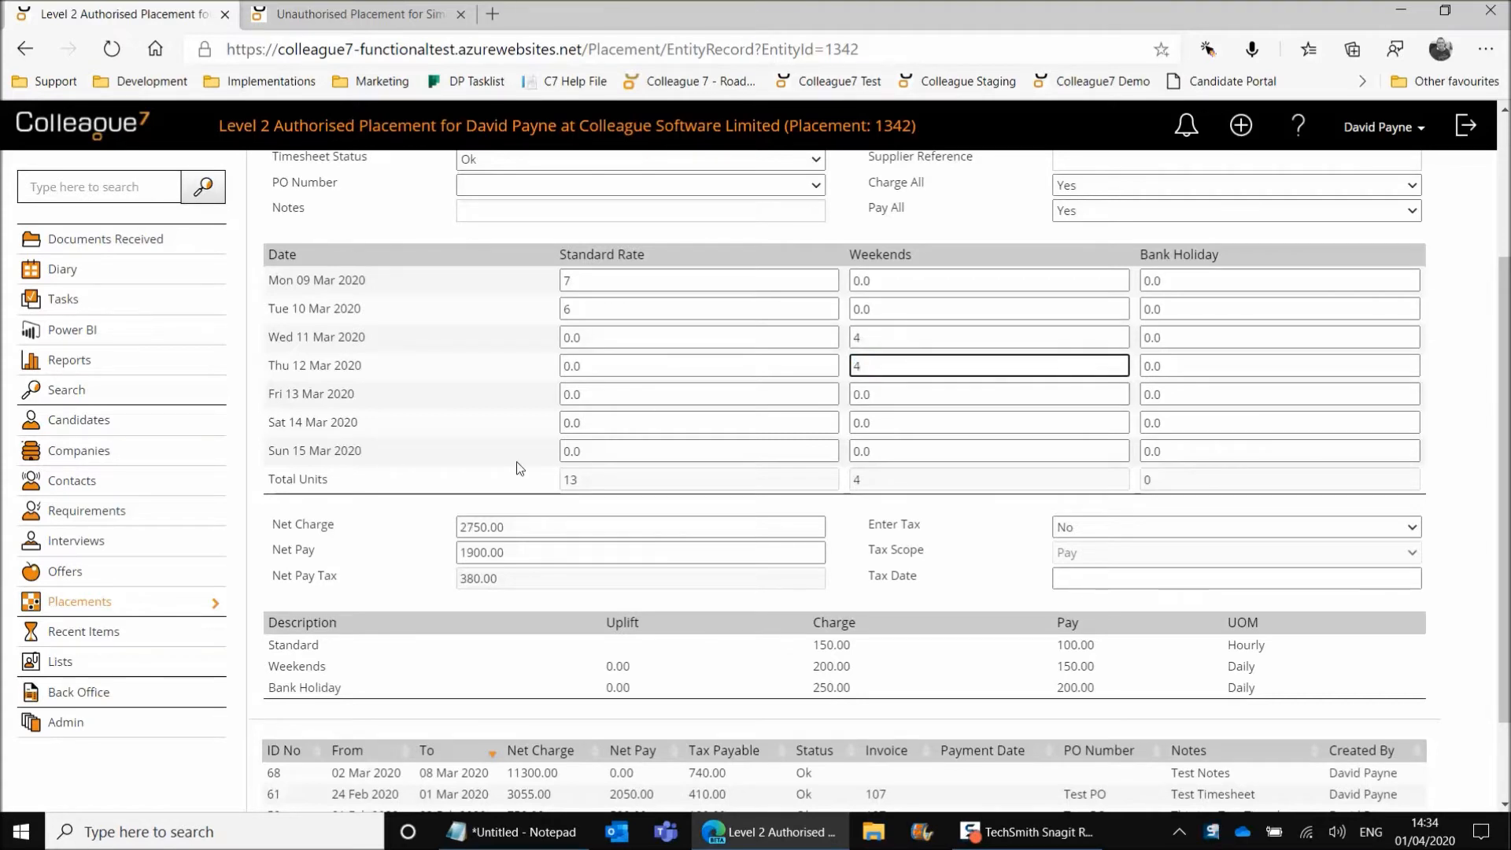
left_click(592, 490)
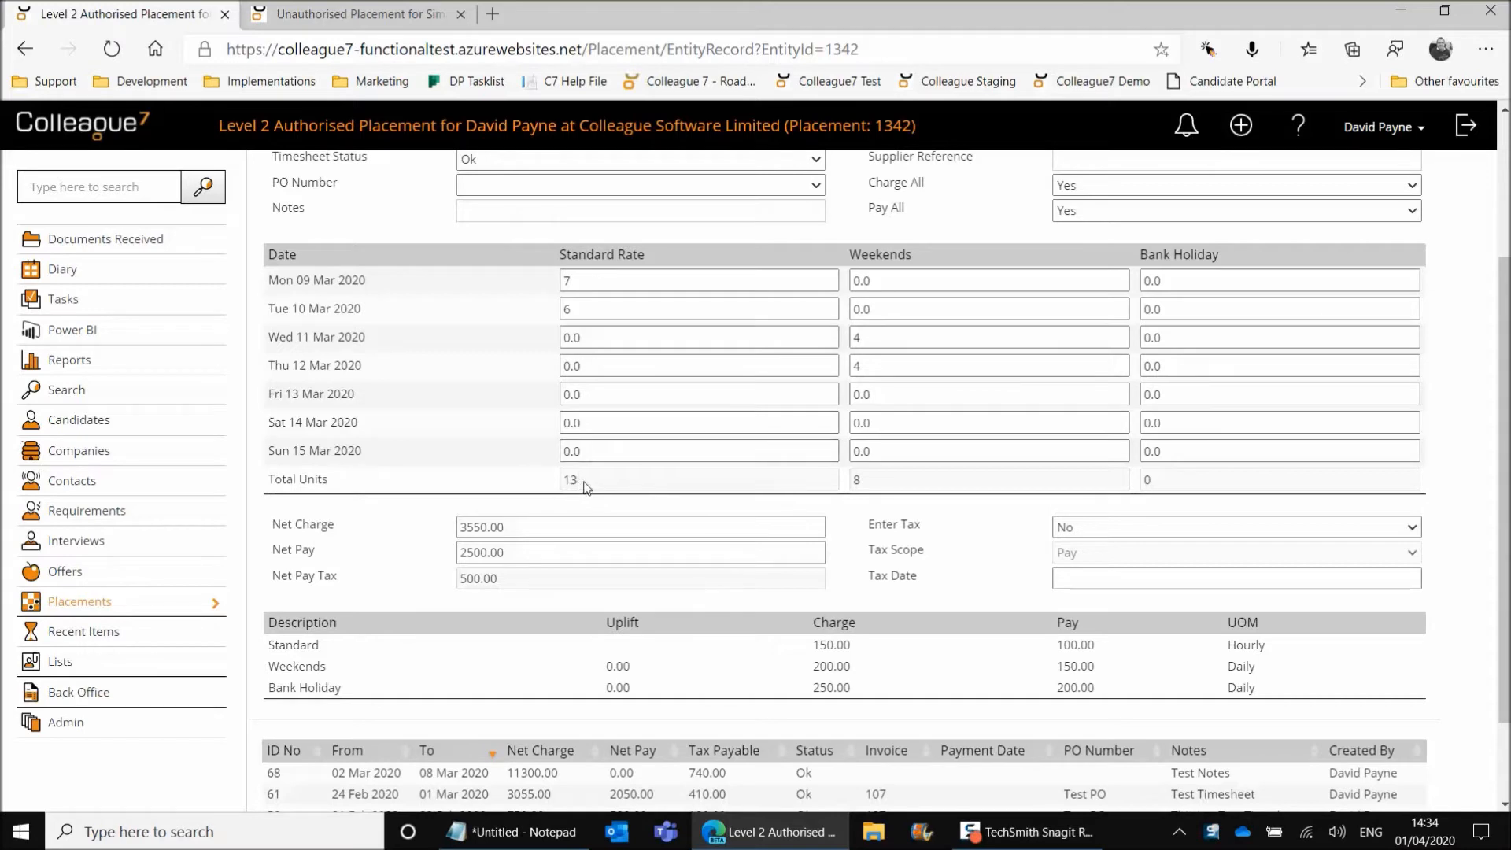
Step: Enter 1 Bank Holiday unit for Sun 15 Mar 2020 in the timesheet
left_click(1171, 454)
type("1")
left_click(1037, 476)
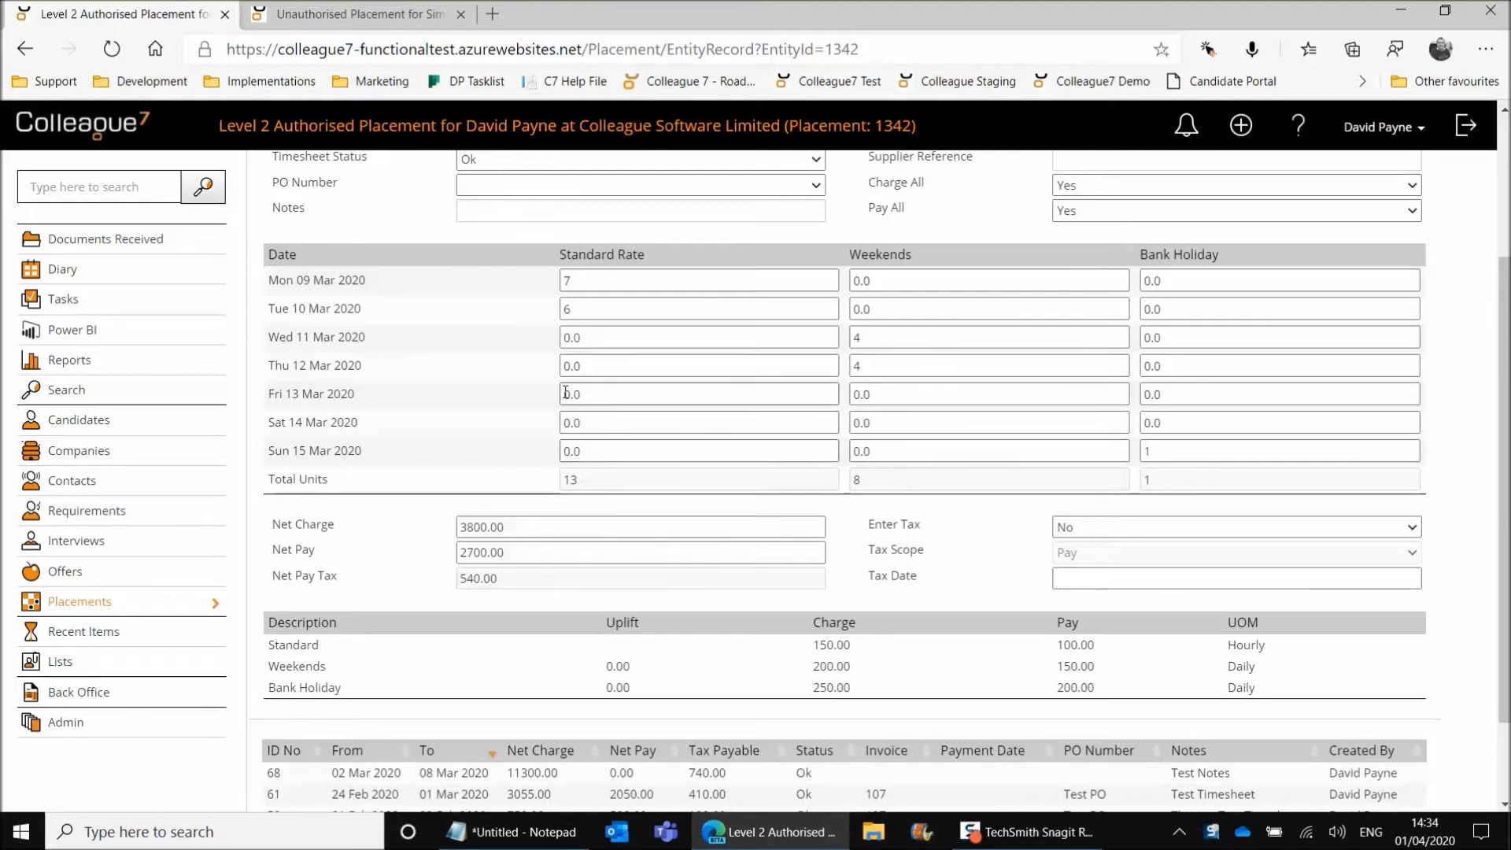
scroll(562, 395, "up", 3)
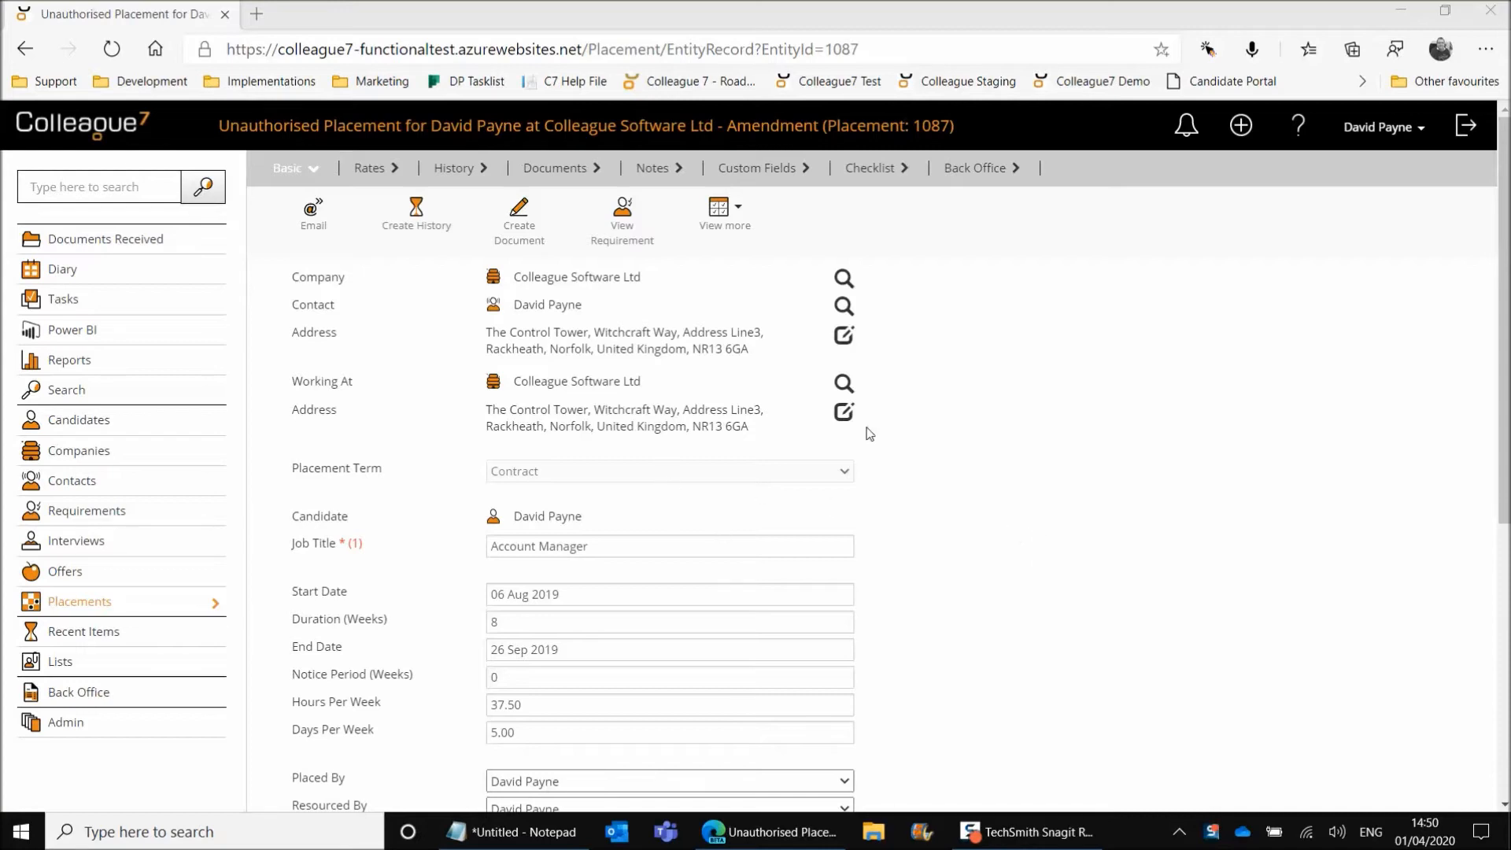
Step: Check the payment method in the contract placement's back office payment details
left_click(976, 168)
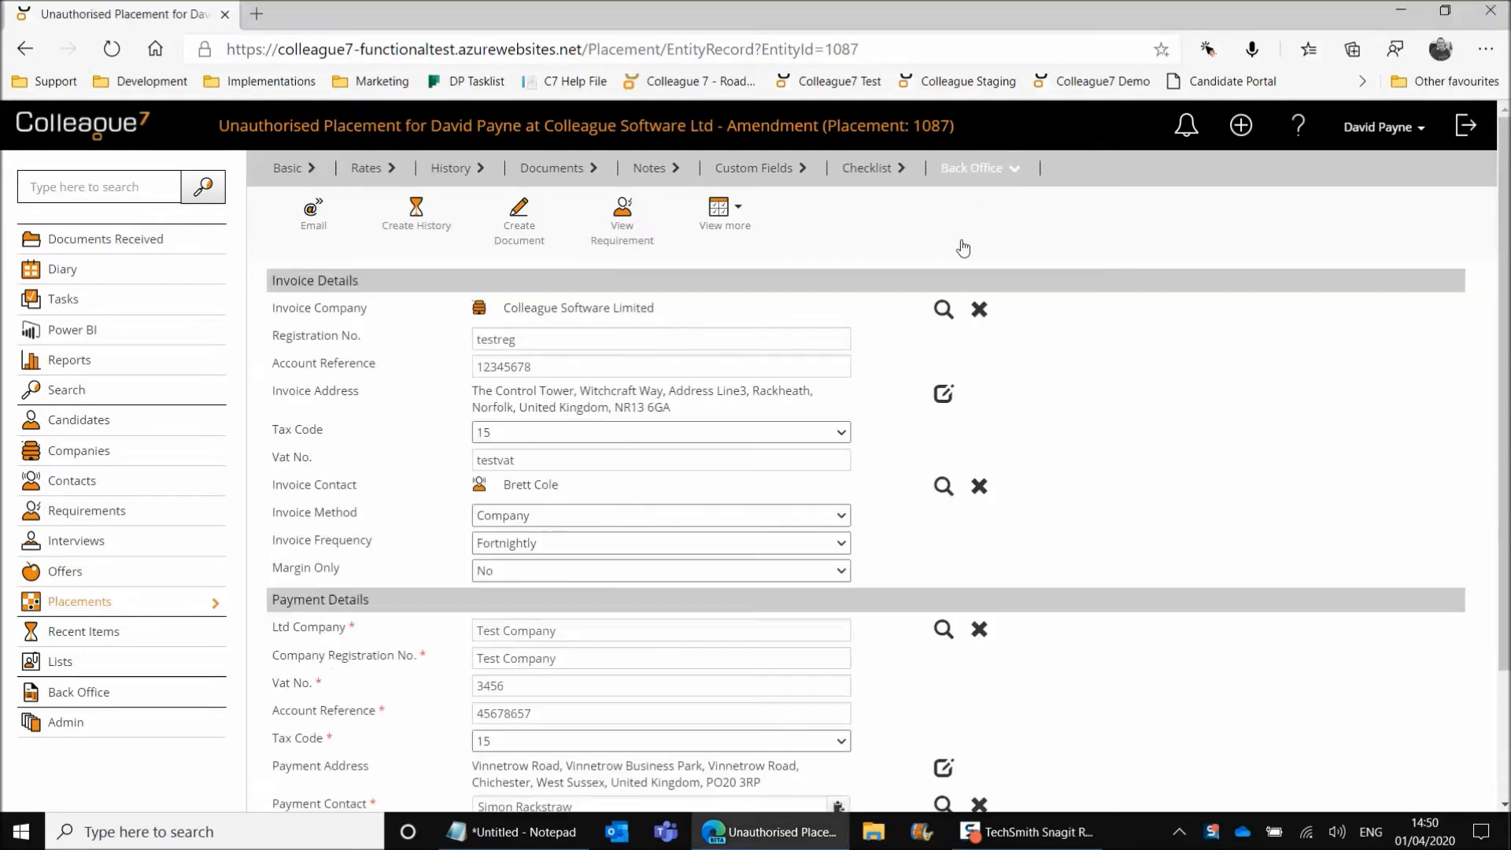
scroll(617, 590, "down", 3)
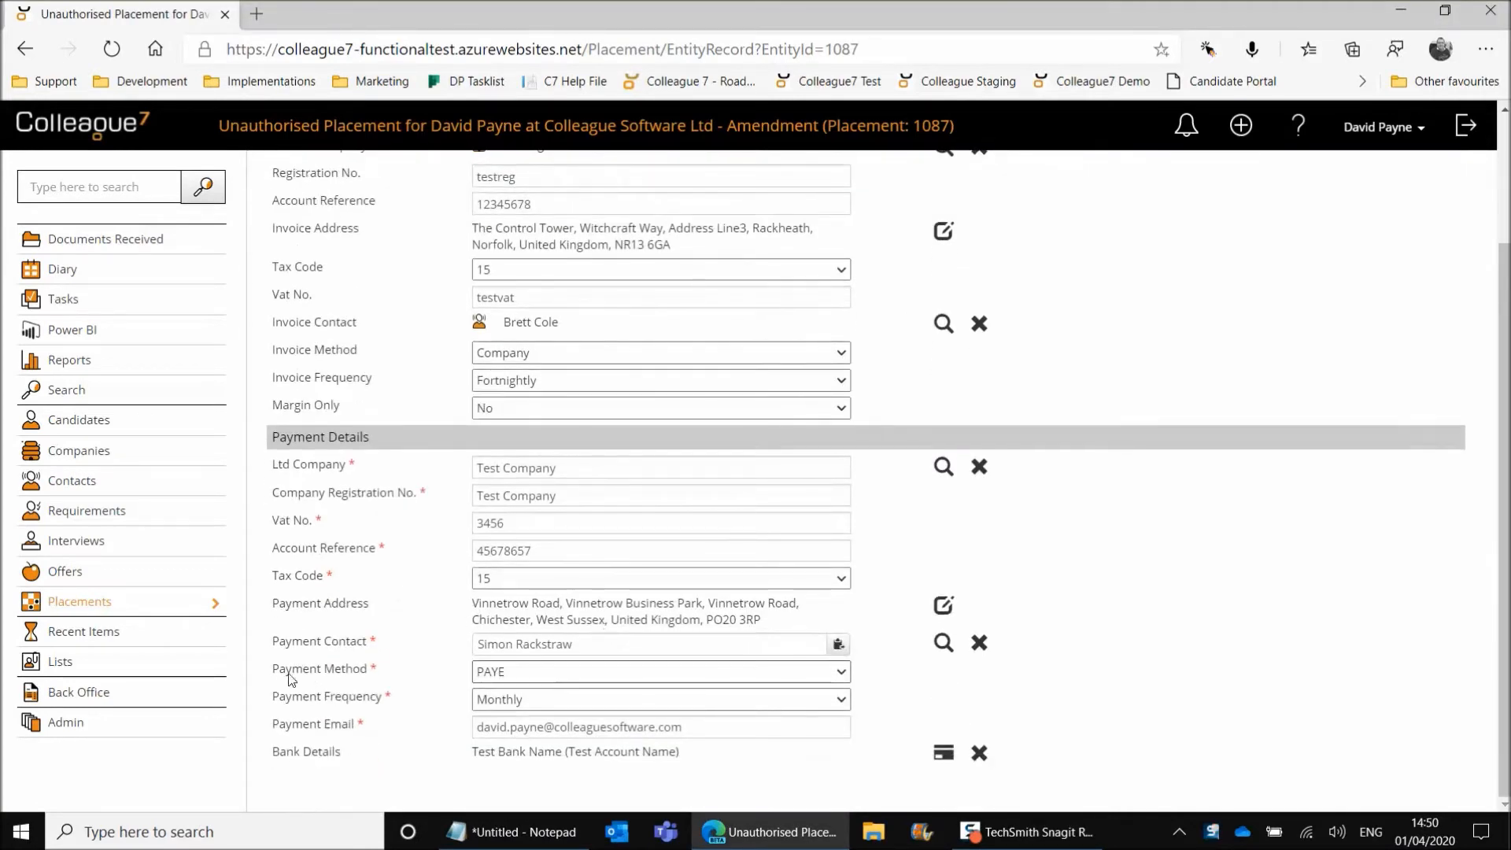
left_click(510, 675)
left_click(439, 675)
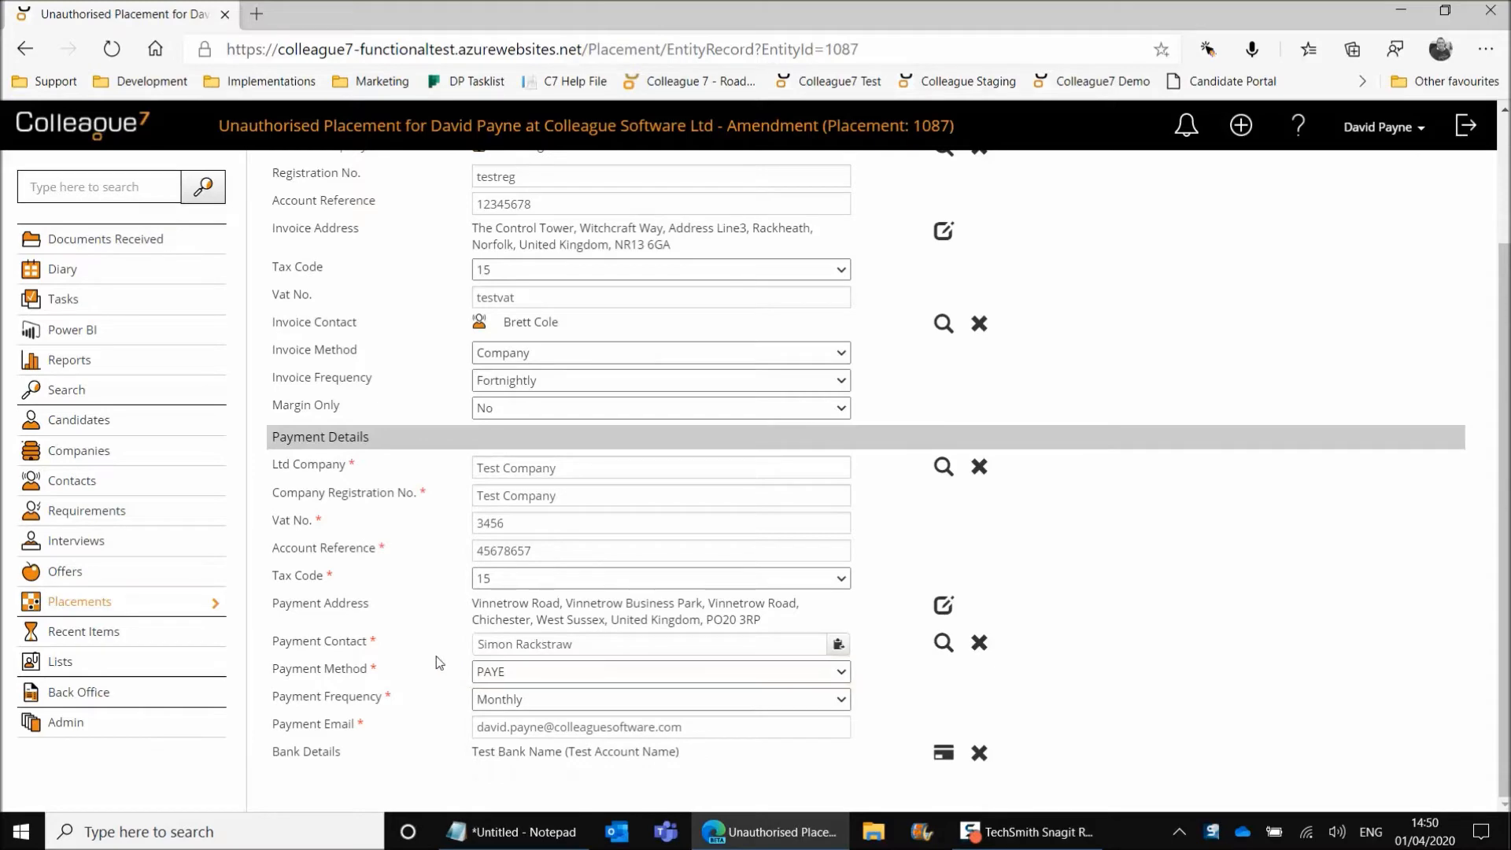
Step: Return to the placement's basic details and open the margin calculator for its rates
scroll(432, 425, "up", 3)
left_click(331, 230)
left_click(299, 167)
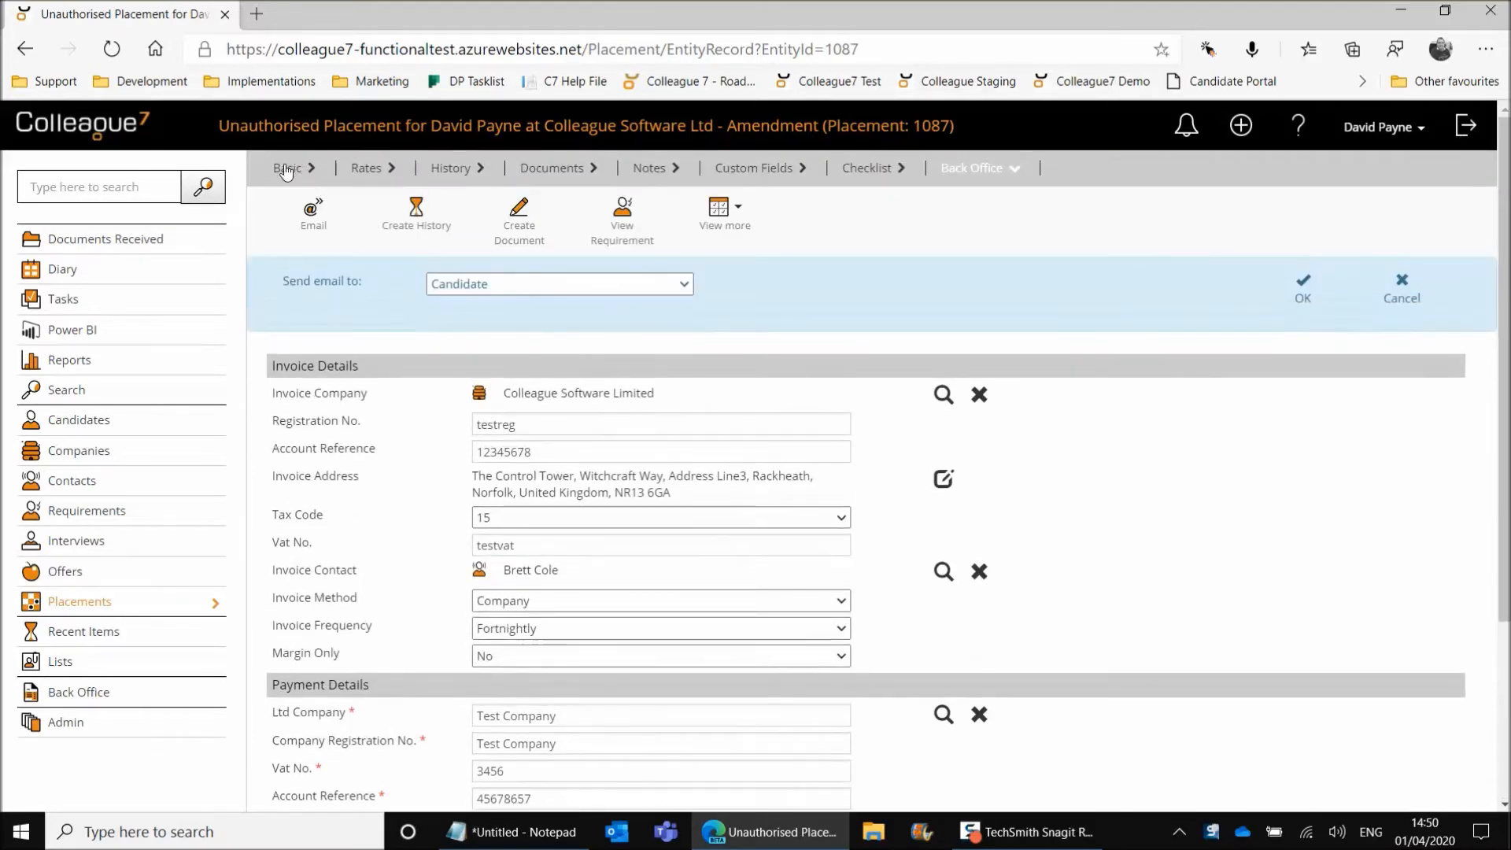
left_click(1401, 288)
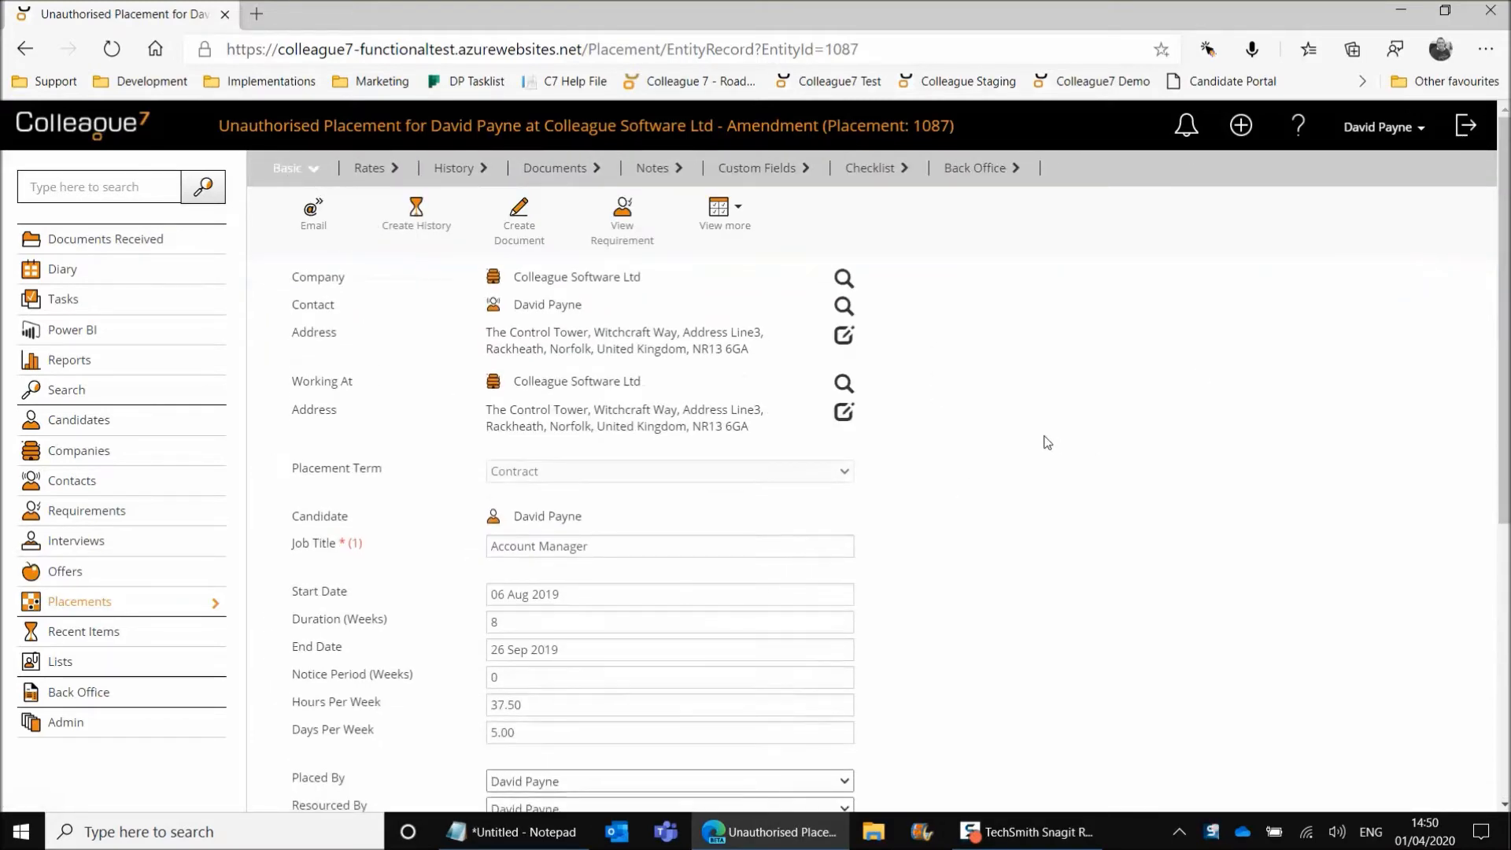
scroll(1058, 519, "down", 5)
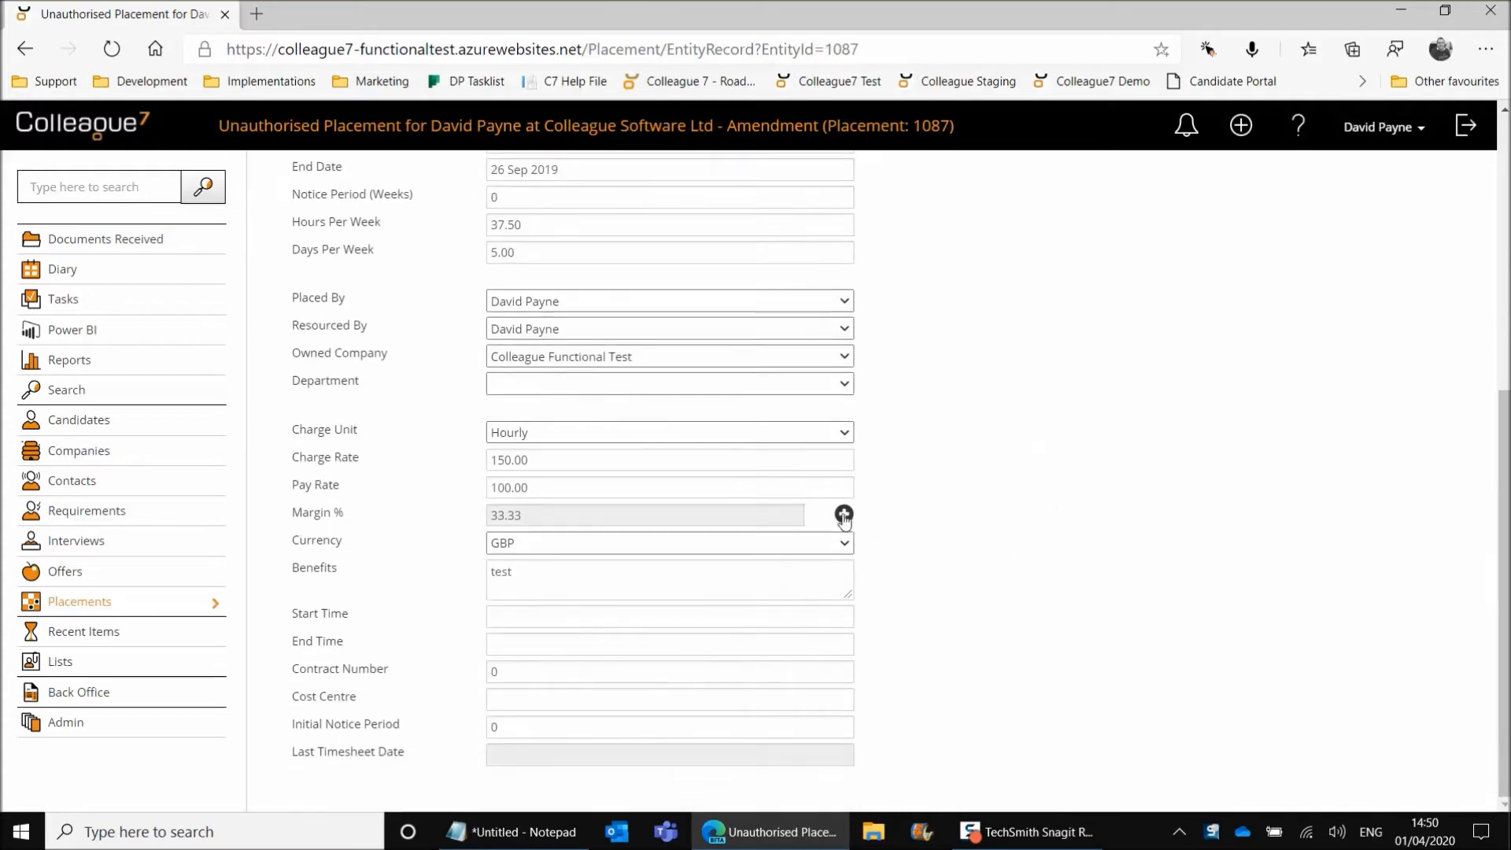
left_click(844, 516)
Step: Set the Margin % to 0 in the margin calculator
scroll(994, 502, "up", 3)
double_click(539, 396)
type("0")
left_click(742, 468)
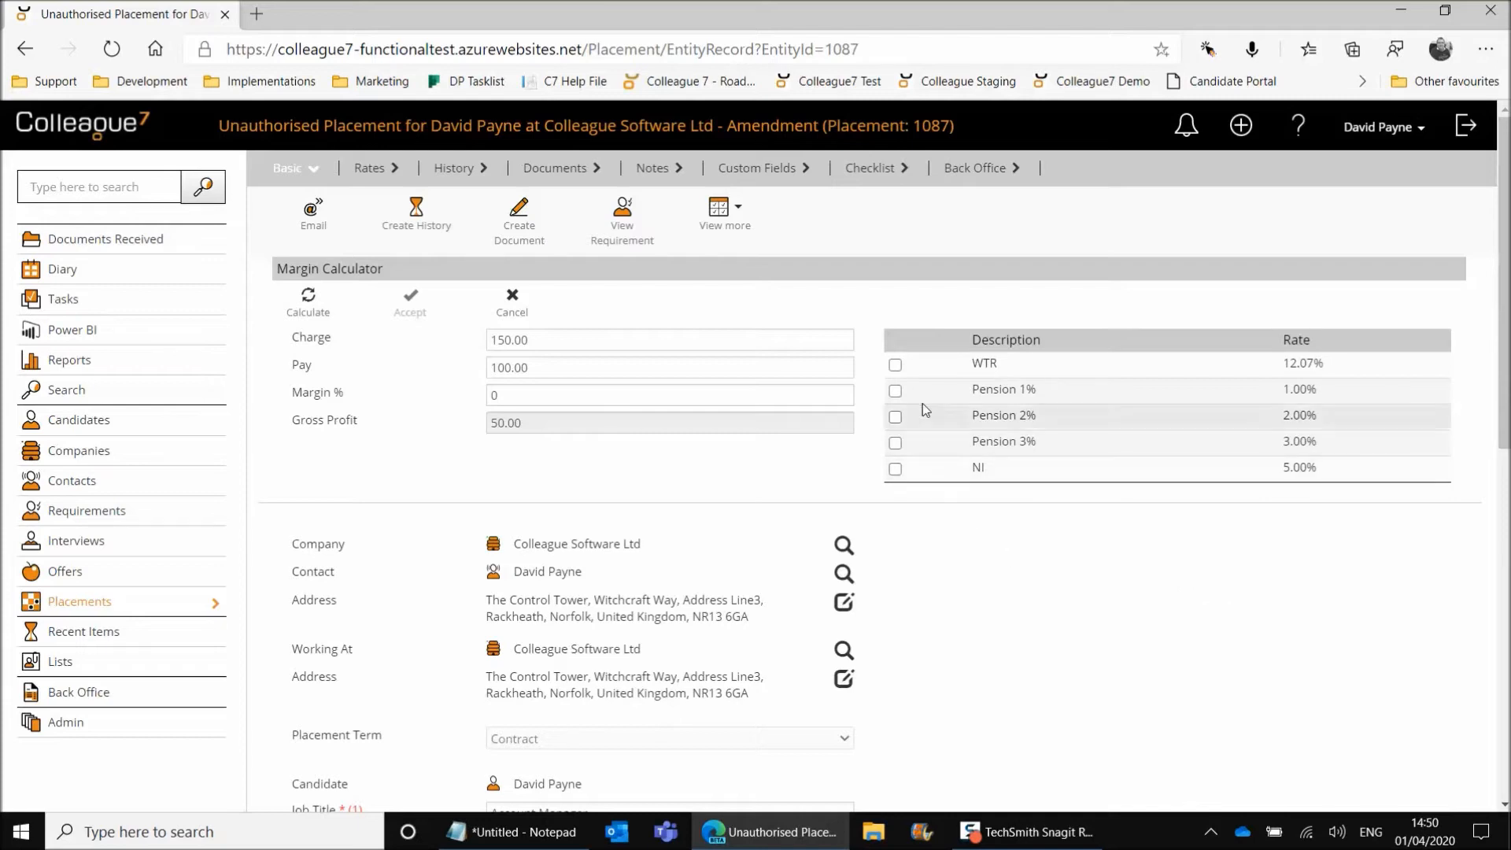
Step: Include the WTR and Pension 2% deductions, calculate the margin and accept it
left_click(895, 365)
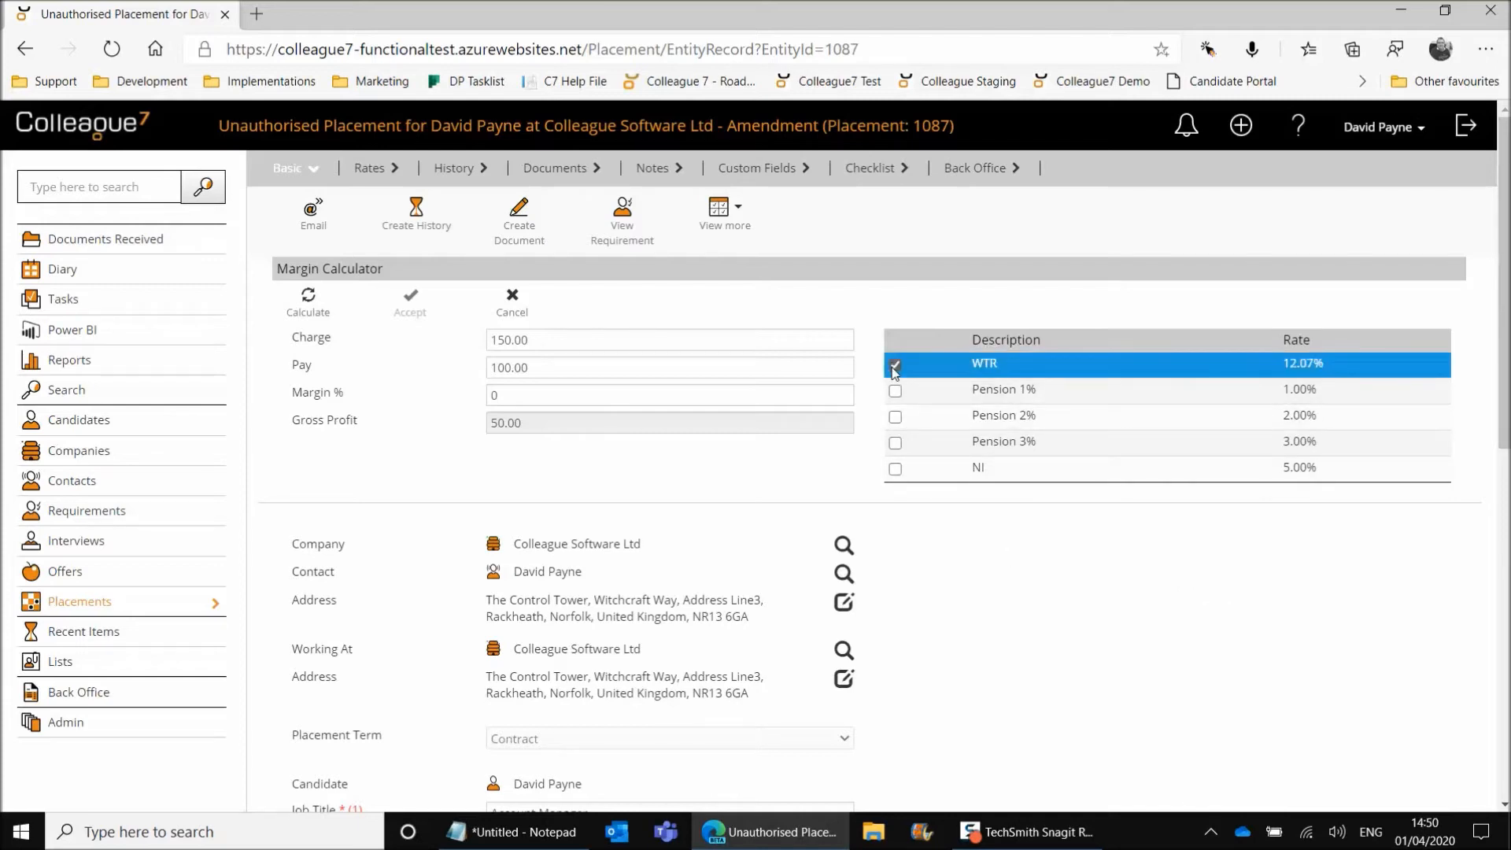
left_click(895, 418)
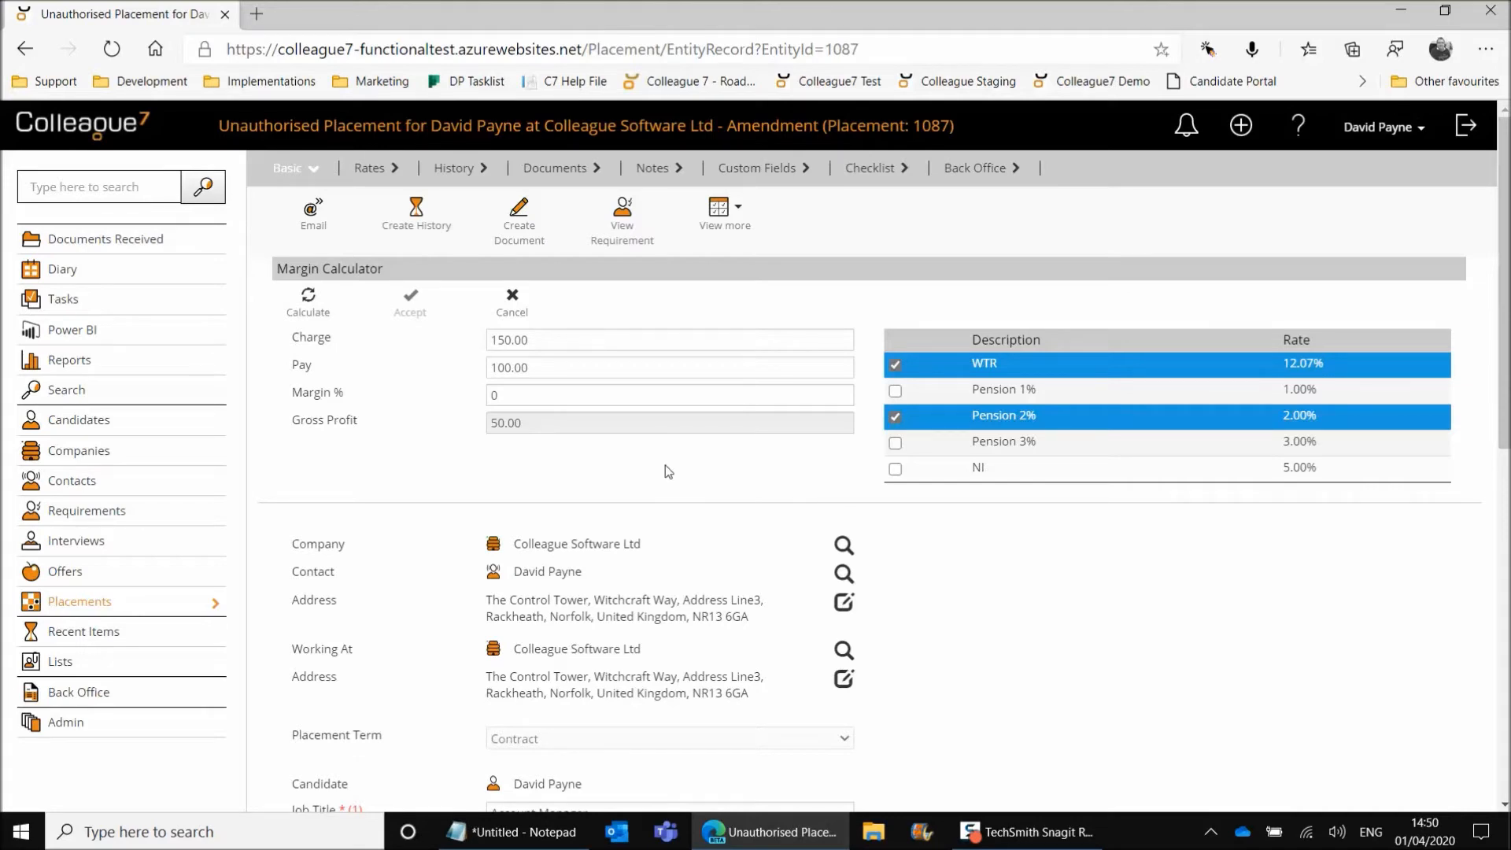
left_click(317, 316)
left_click(408, 324)
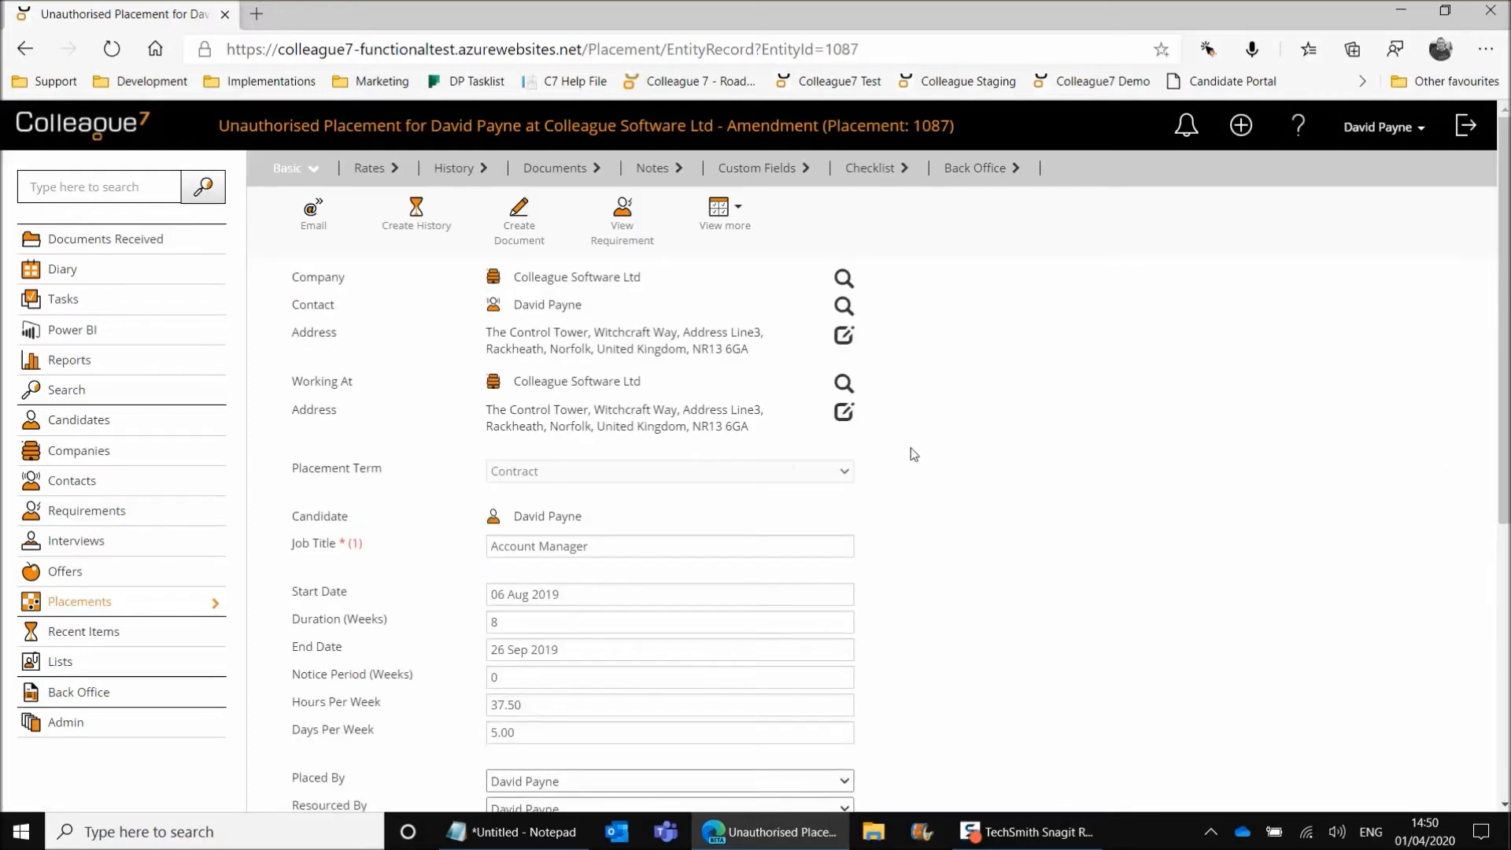
Step: Start an email to the placement's candidate and show its advanced and merge options
left_click(313, 227)
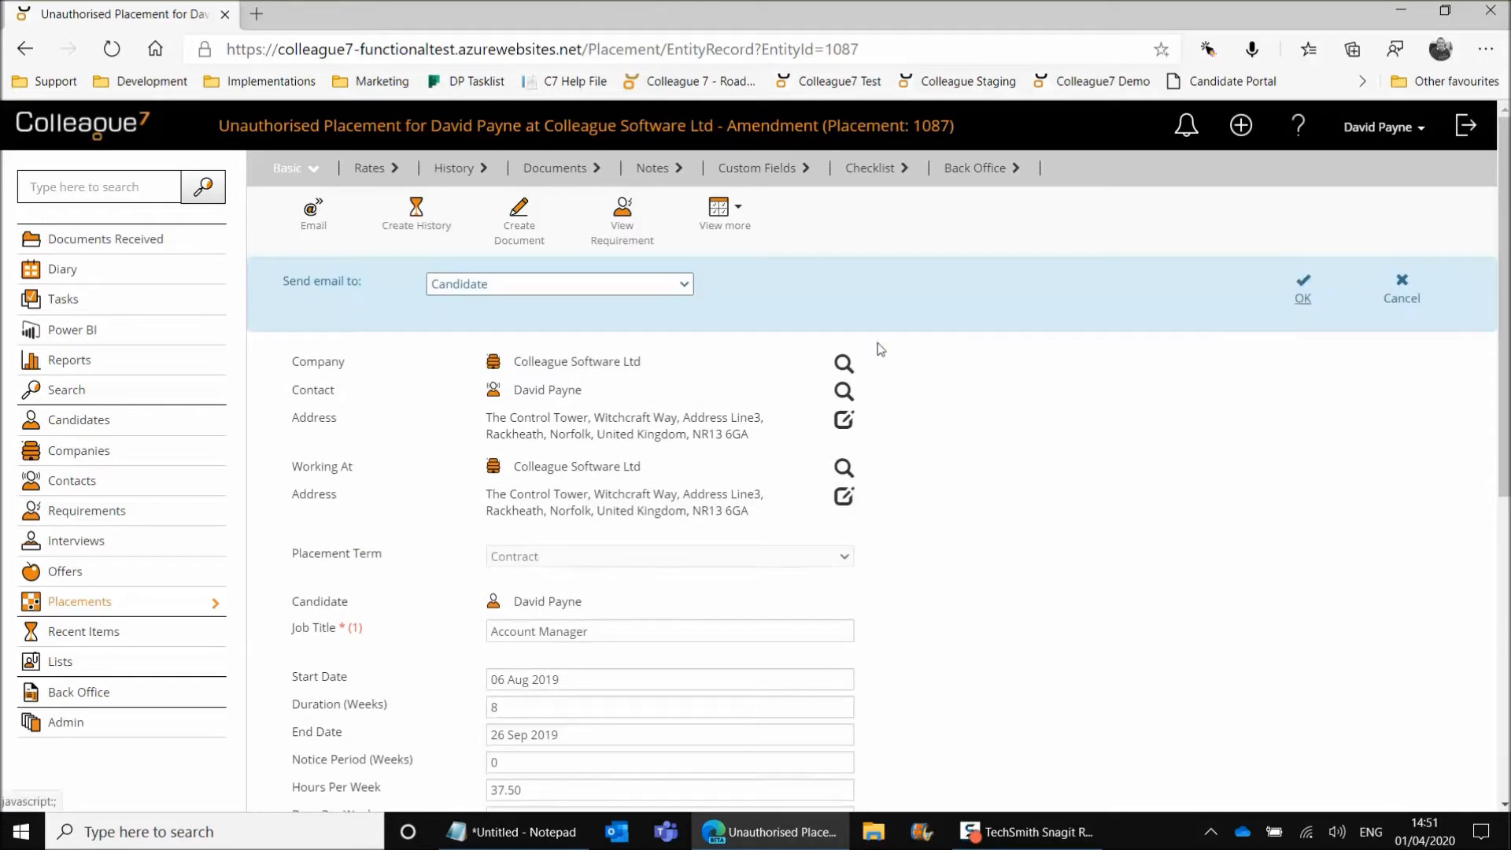
key("Return")
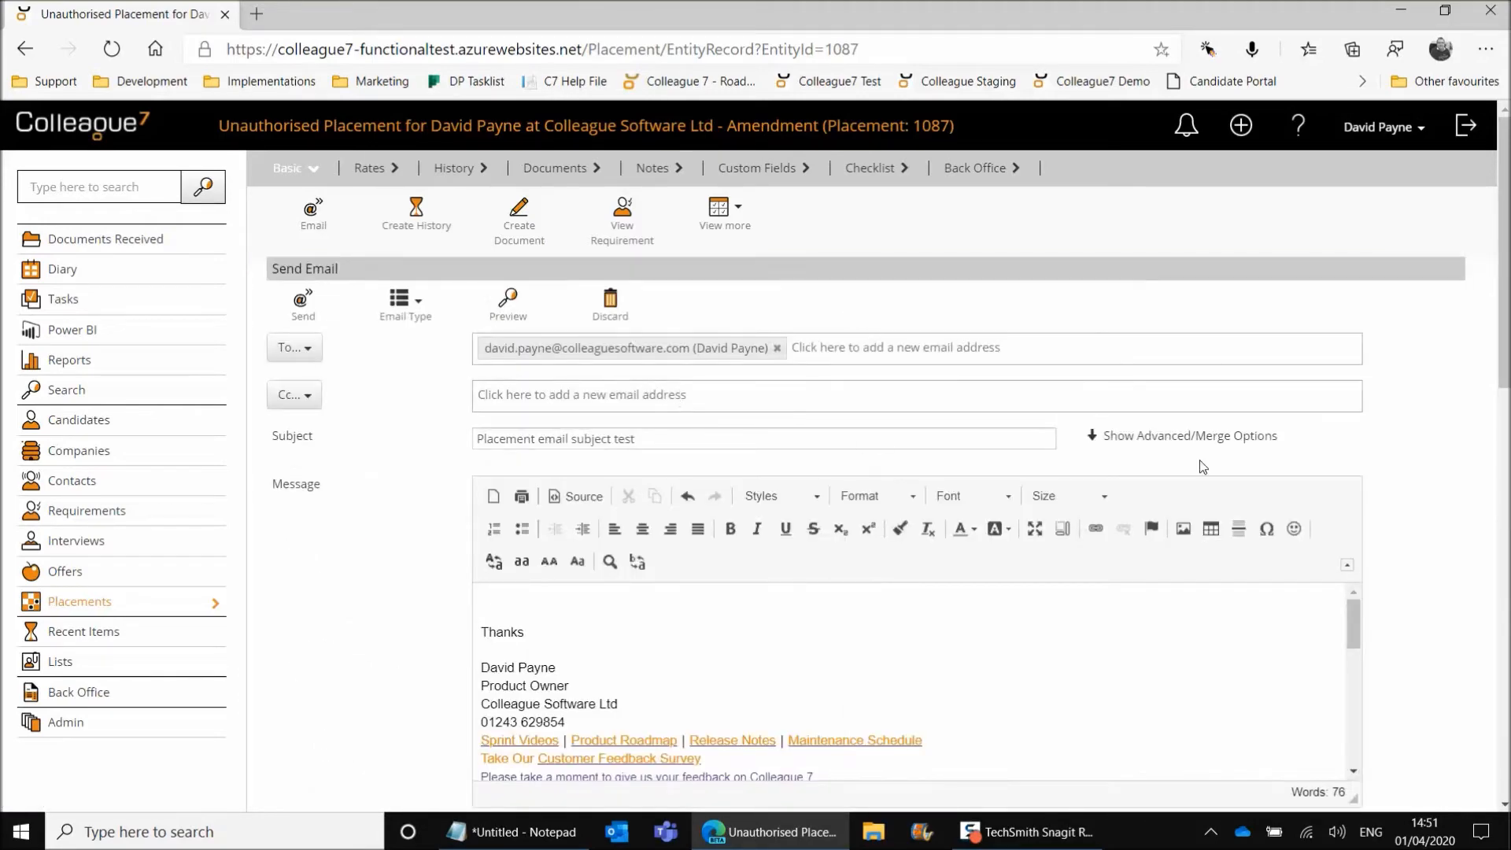
left_click(1165, 438)
scroll(426, 472, "down", 3)
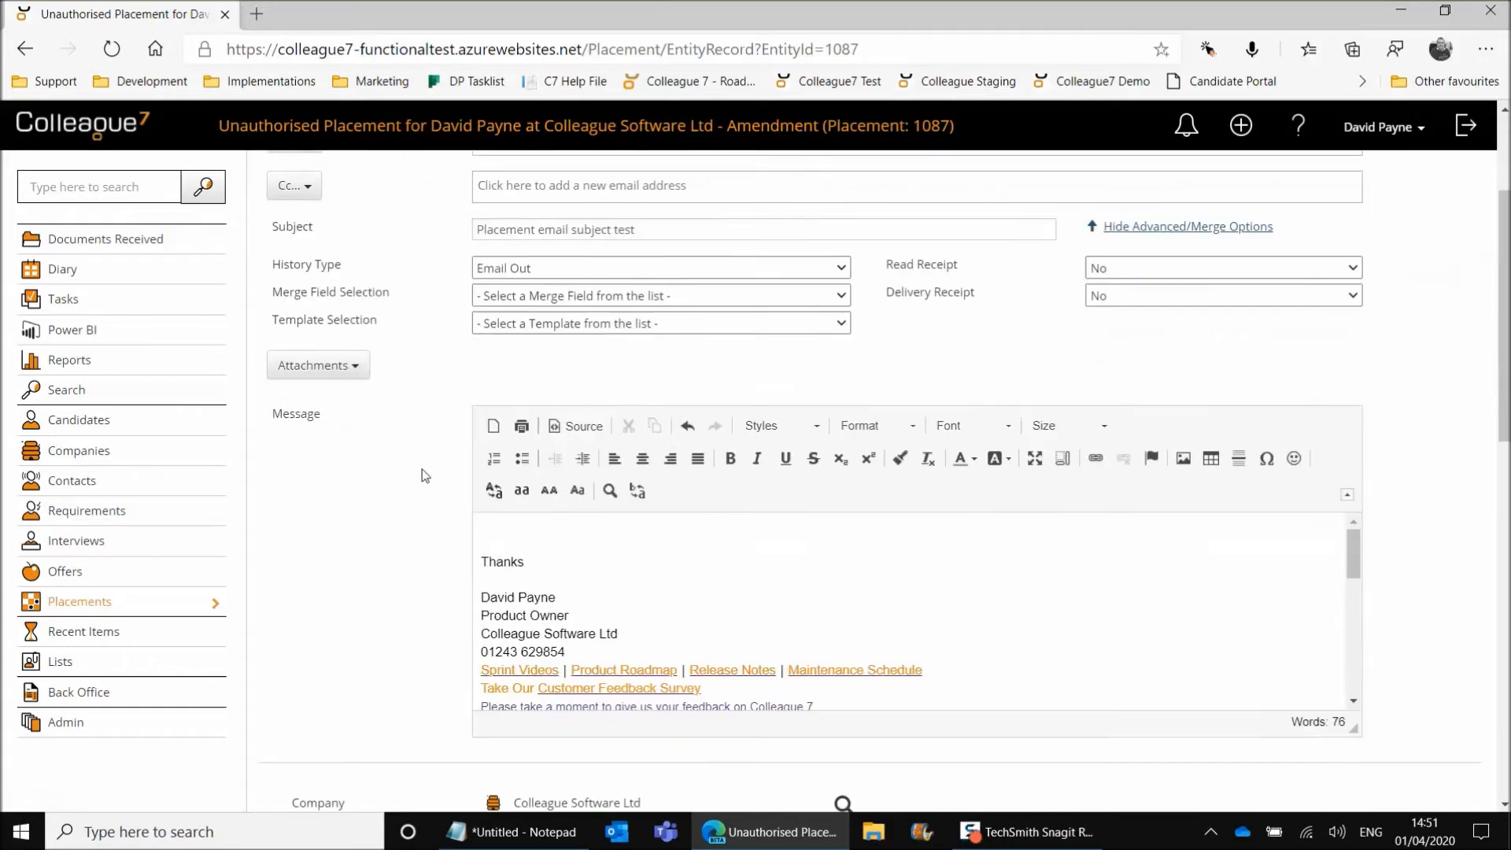
Step: Look through the email's available merge fields down to PAYE Rates
left_click(540, 324)
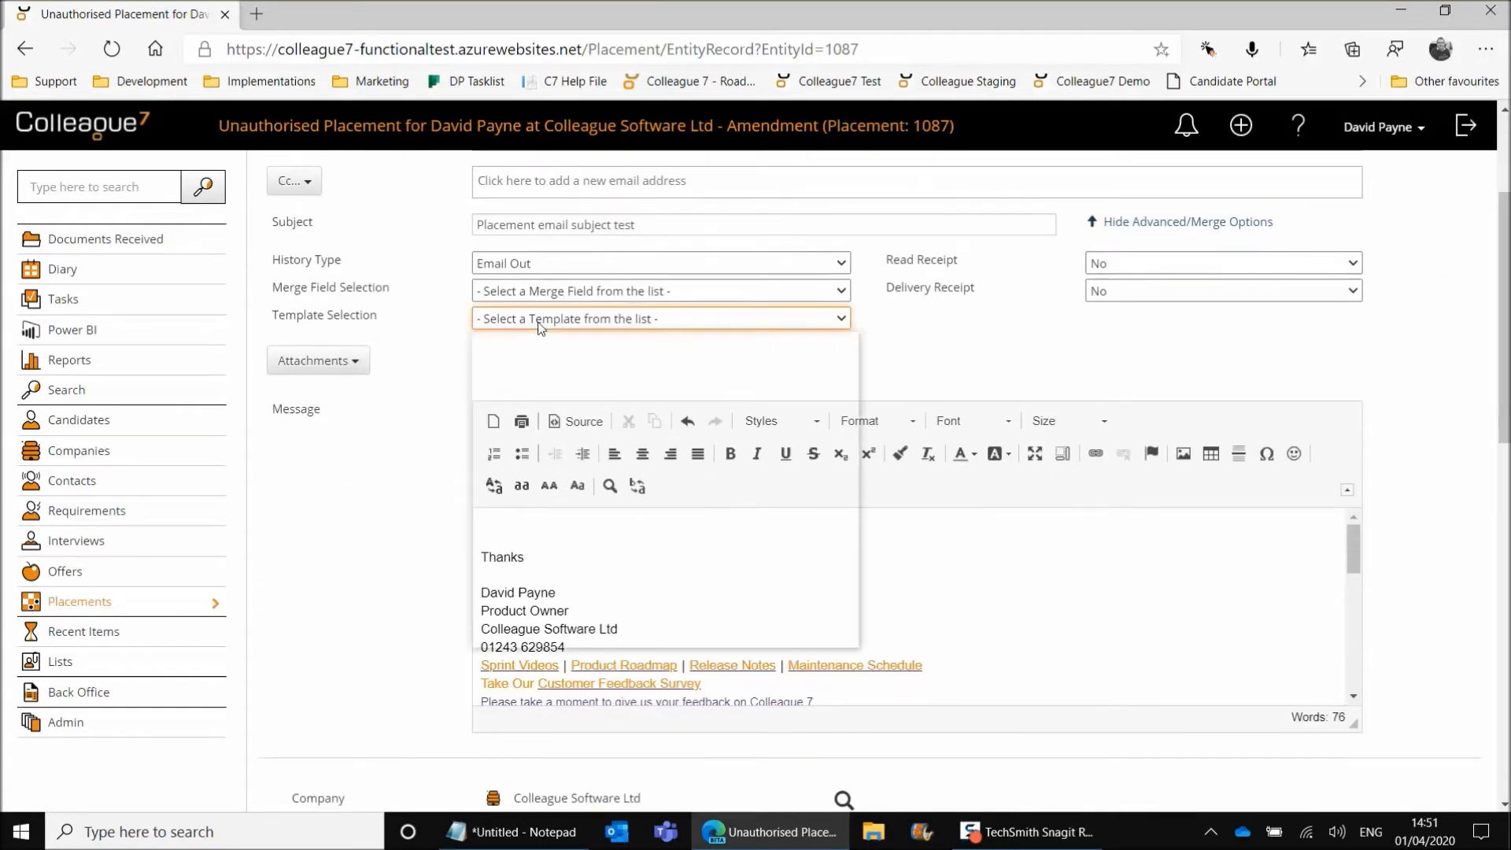
left_click(654, 298)
left_click(654, 298)
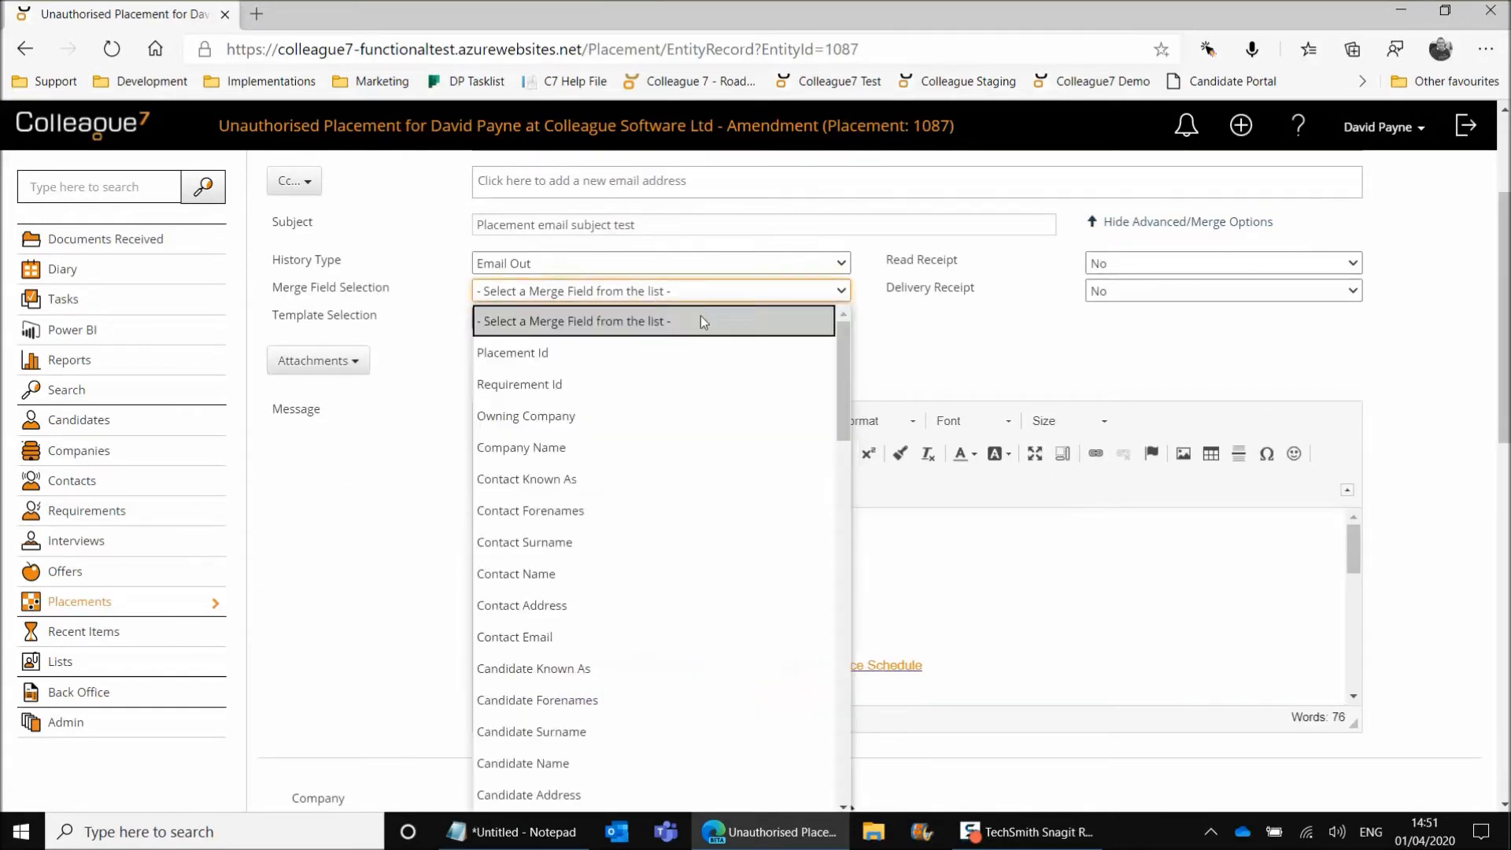
scroll(820, 624, "down", 15)
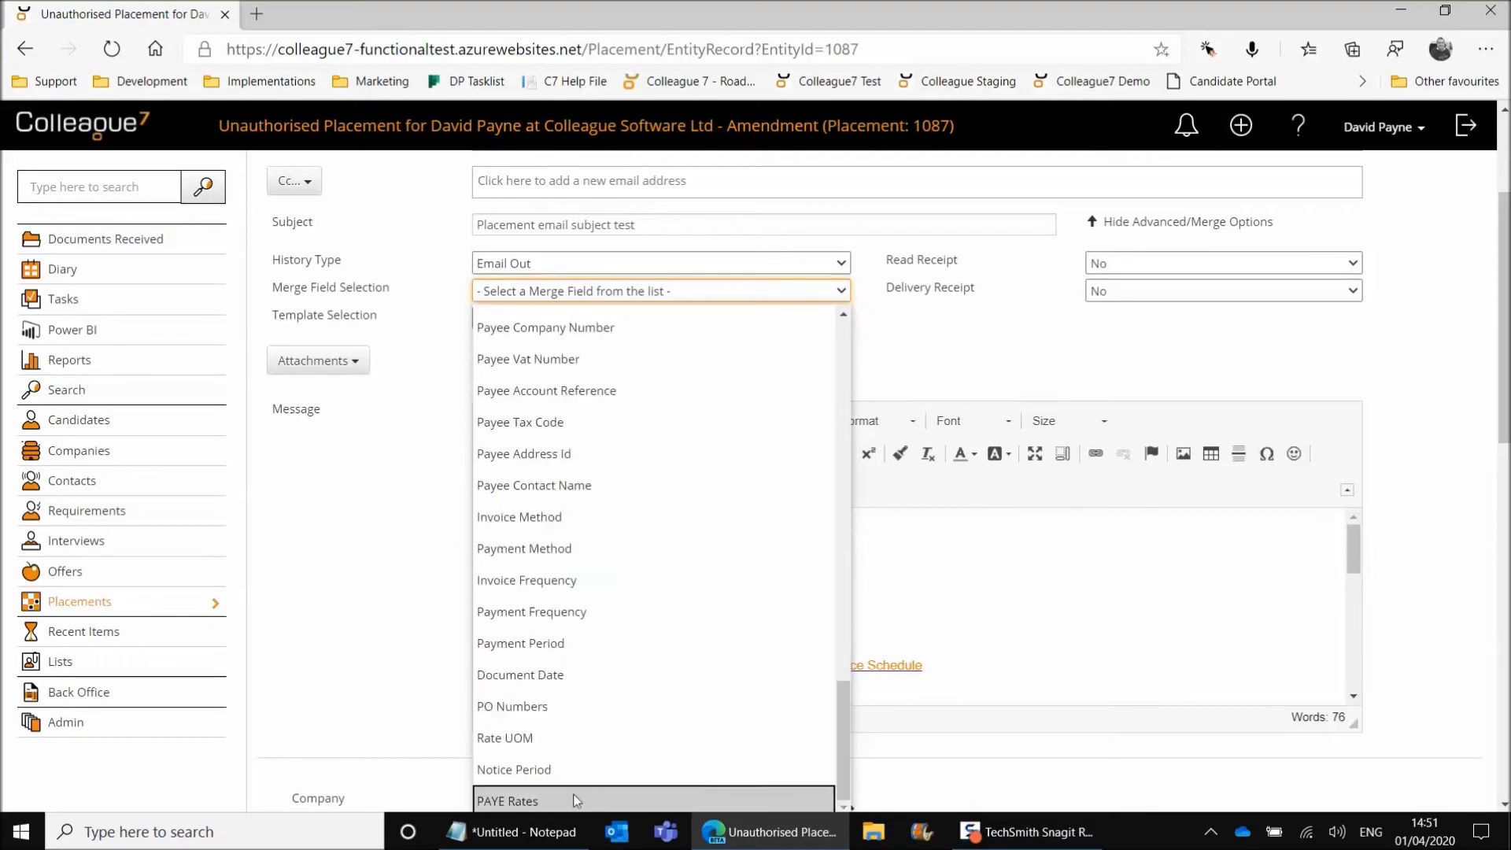
left_click(515, 769)
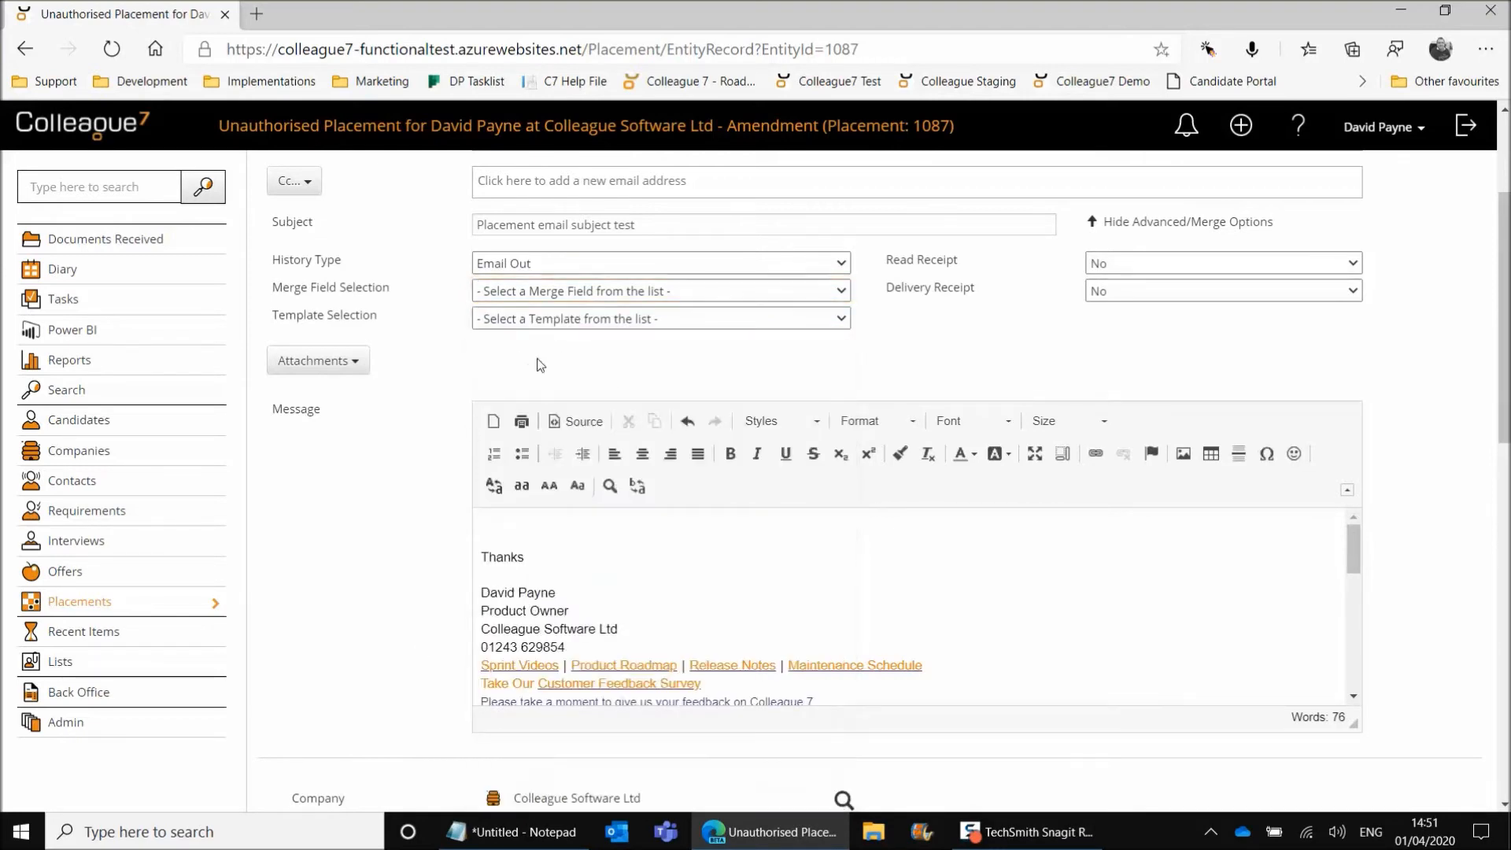
Step: Apply the "Confirmation Of Placement - Candidate Email" template to the email
left_click(590, 319)
left_click(590, 319)
left_click(518, 525)
left_click(608, 321)
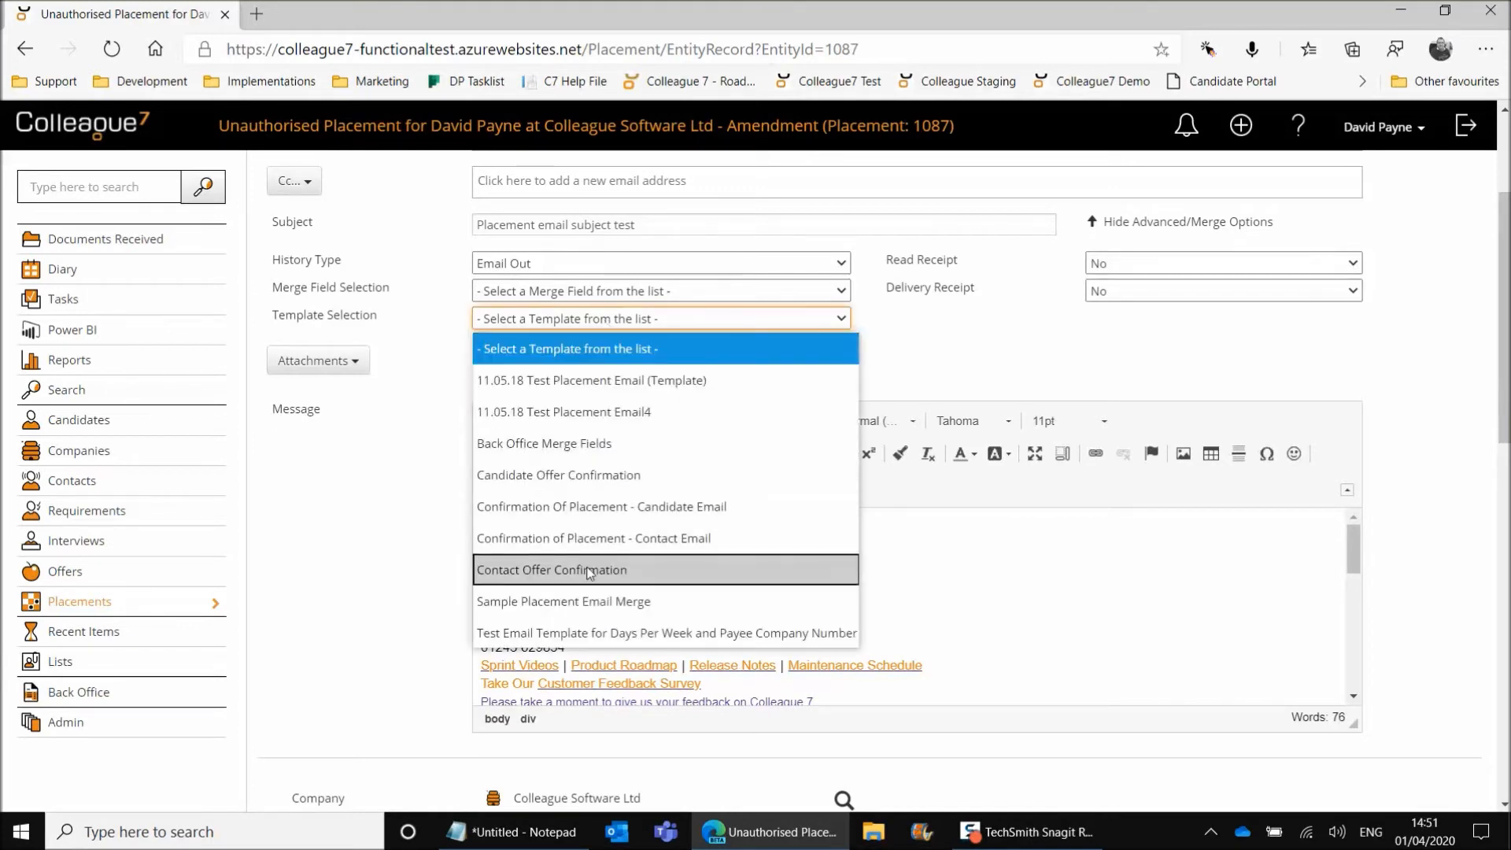
left_click(620, 510)
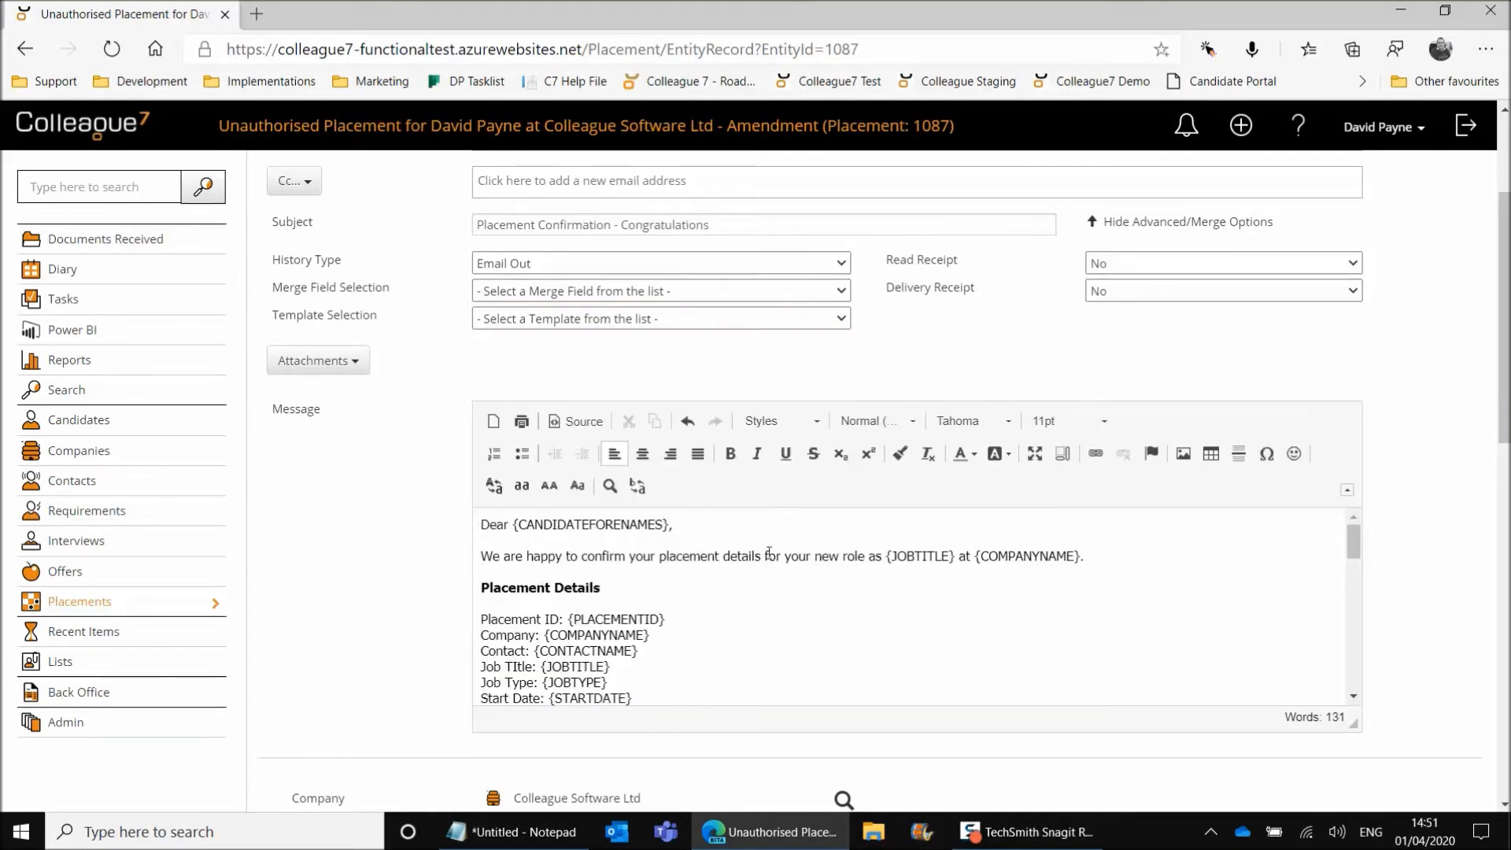
Step: Preview the merged placement confirmation email and examine its PAYE deductions lines
mouse_move(1360, 555)
left_mouse_down()
mouse_move(1362, 574)
mouse_move(1362, 547)
left_mouse_up()
scroll(437, 329, "up", 3)
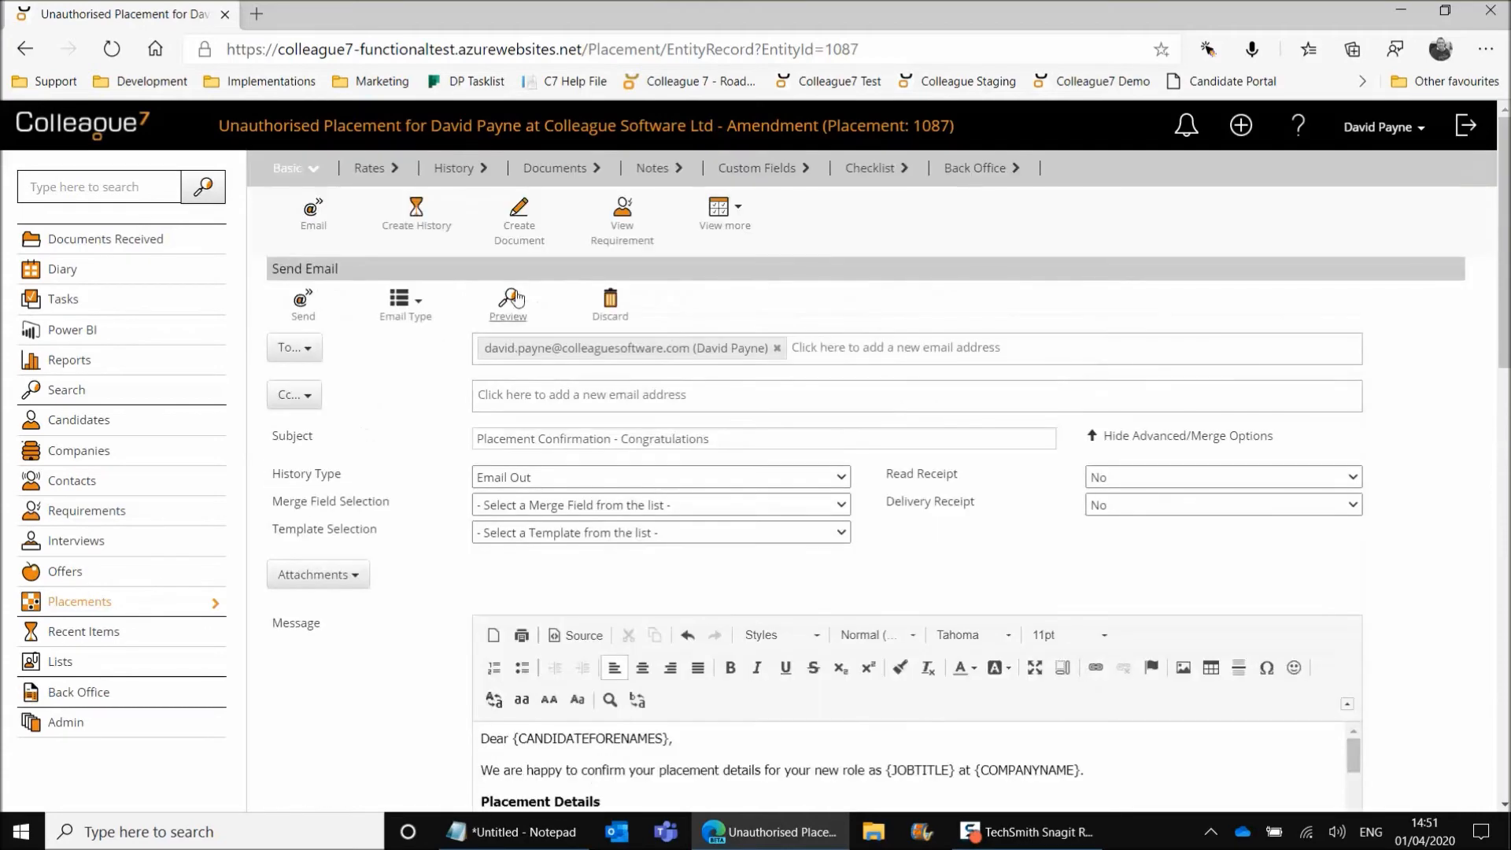
left_click(508, 303)
scroll(432, 555, "down", 3)
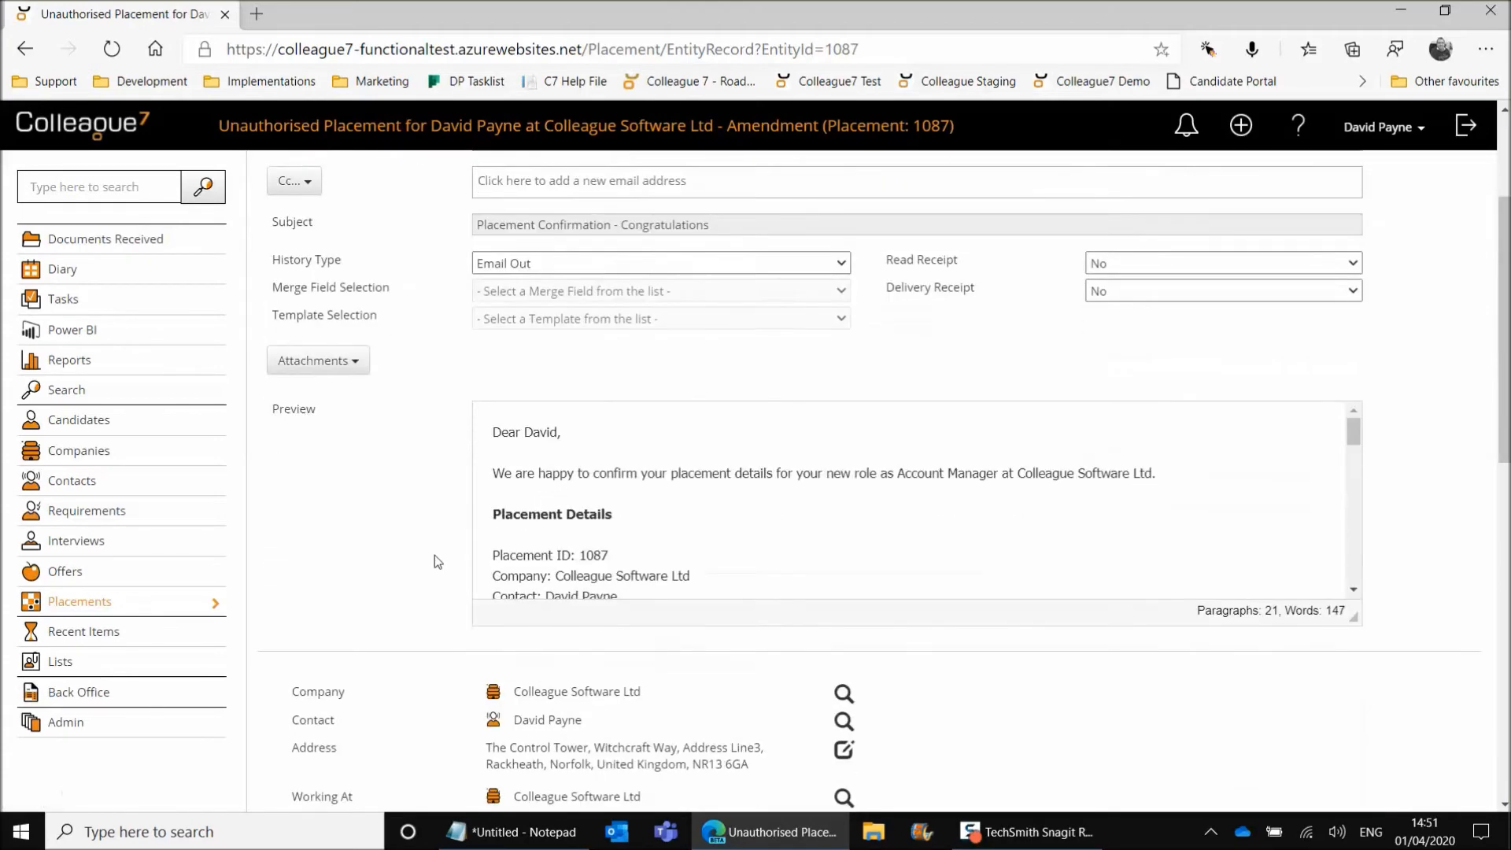
scroll(557, 472, "down", 5)
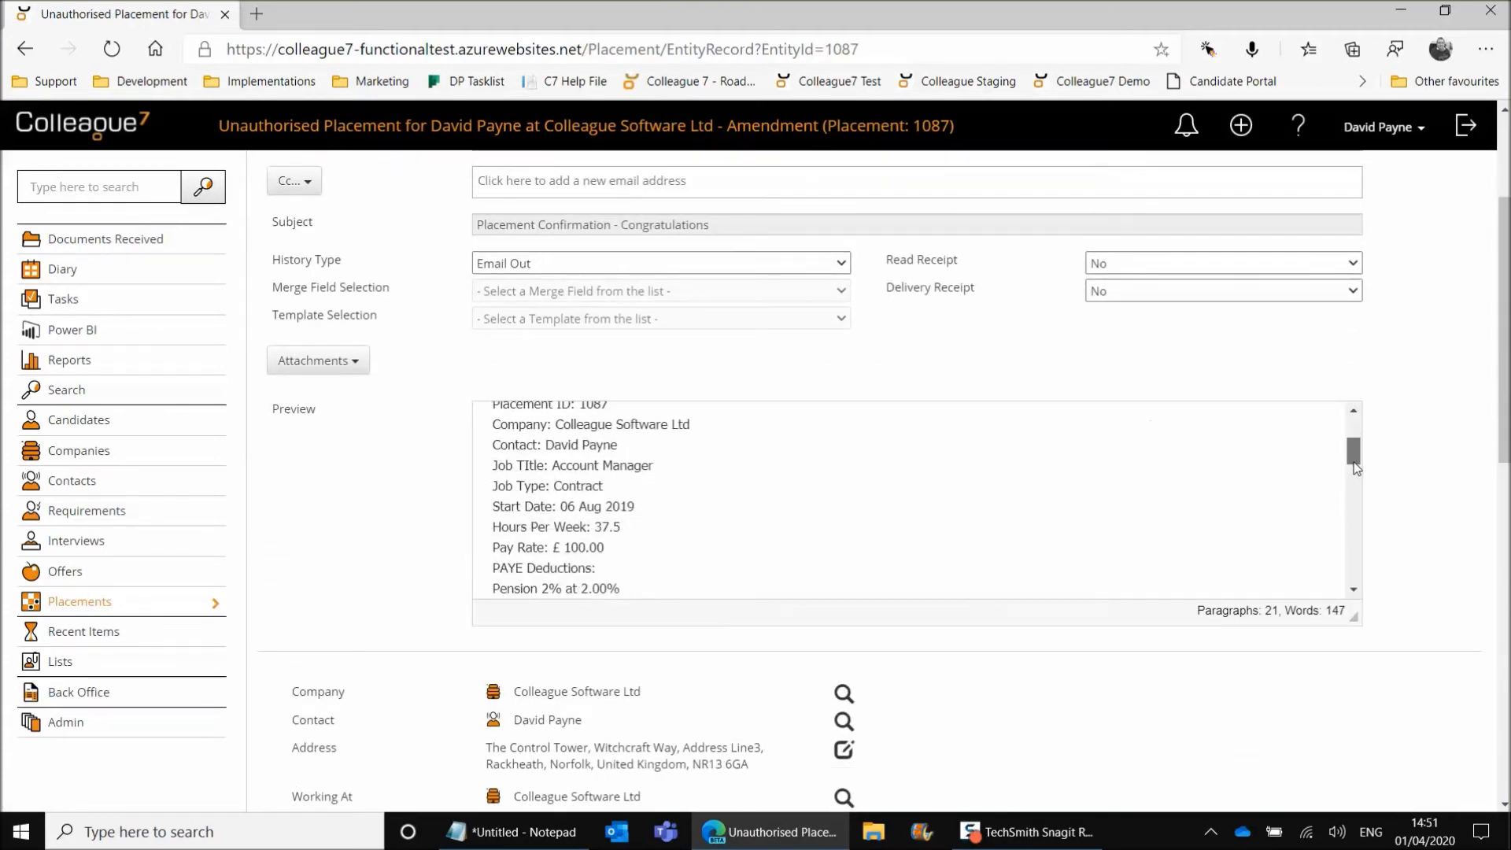
triple_click(518, 462)
left_click_drag(508, 482, 602, 496)
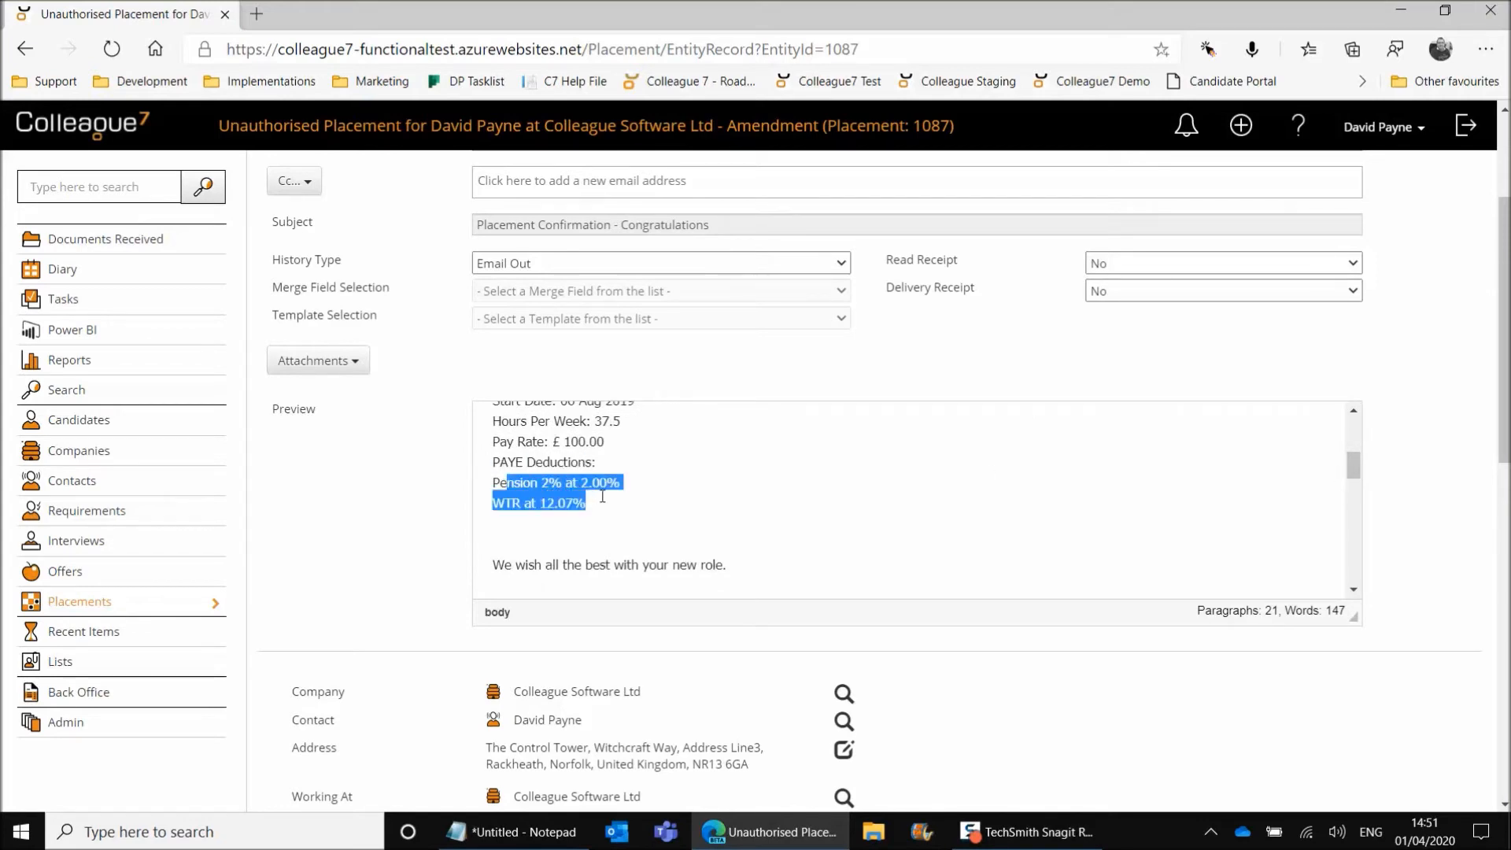
left_click(656, 497)
Step: Close the email preview and discard the placement confirmation email
scroll(663, 480, "up", 2)
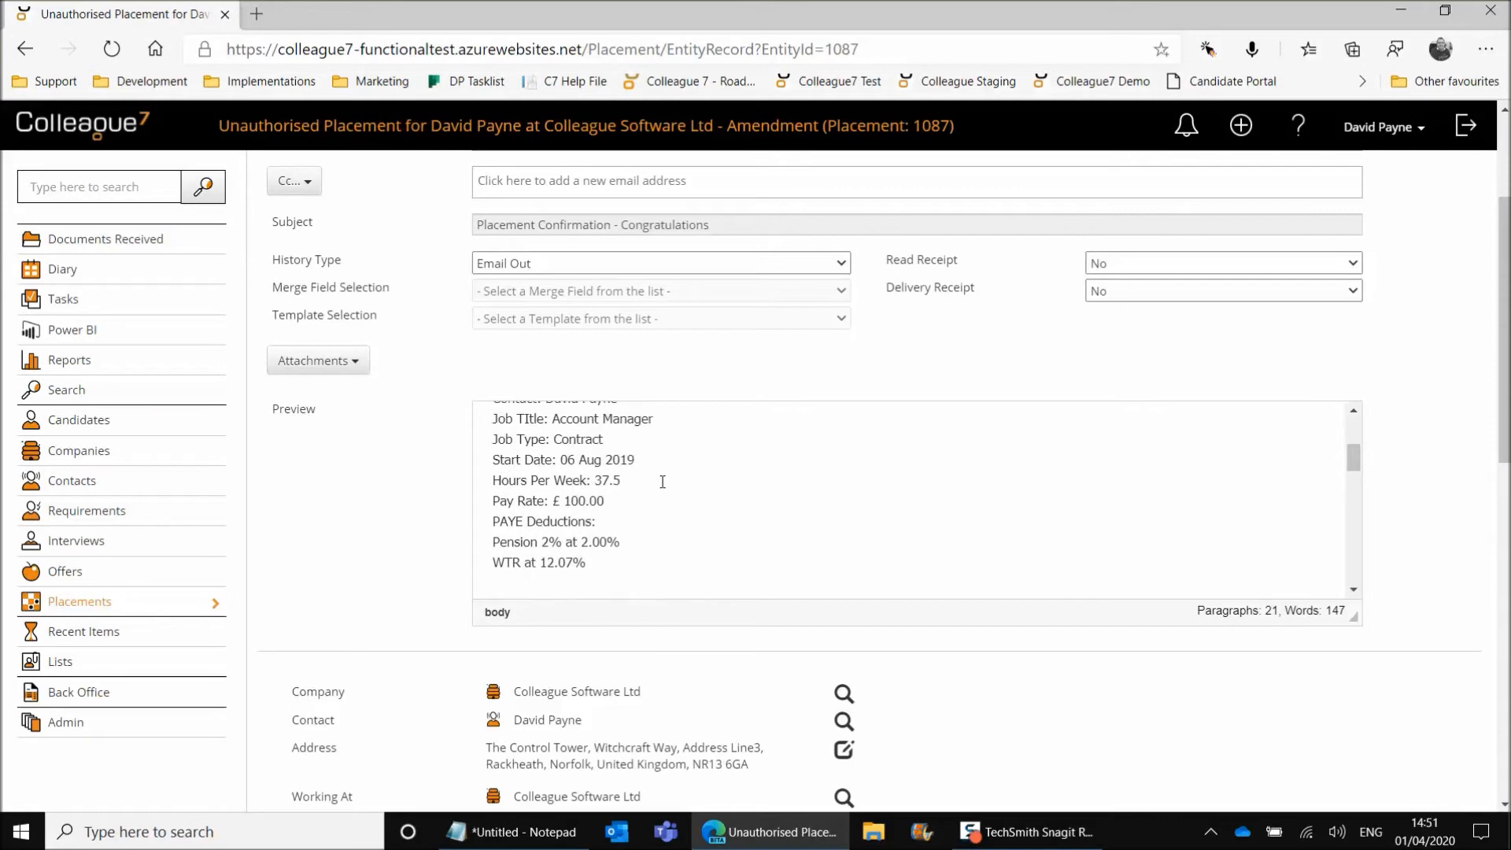
scroll(662, 481, "up", 3)
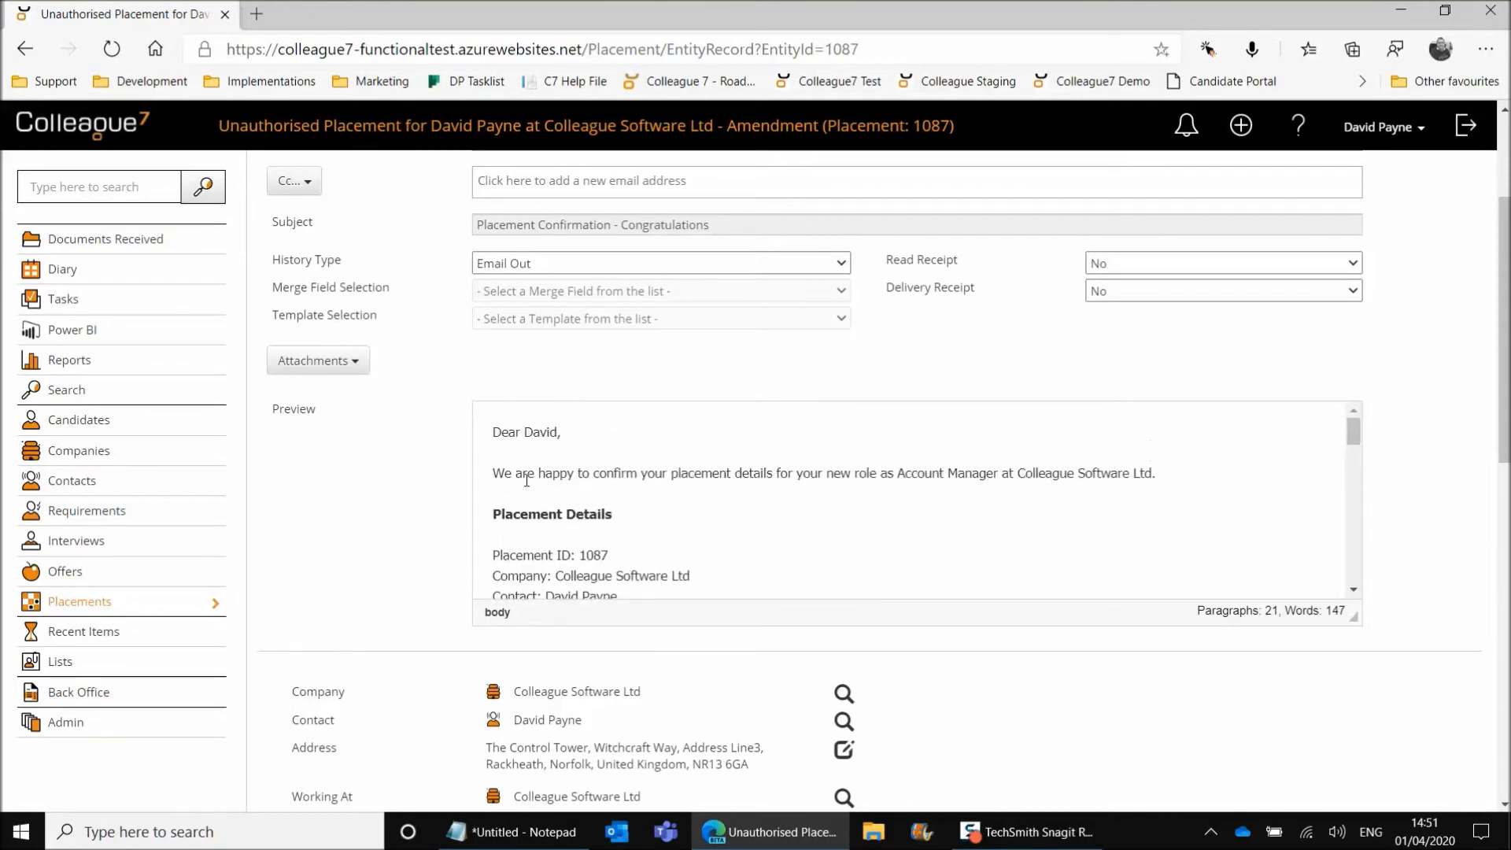
scroll(439, 461, "up", 3)
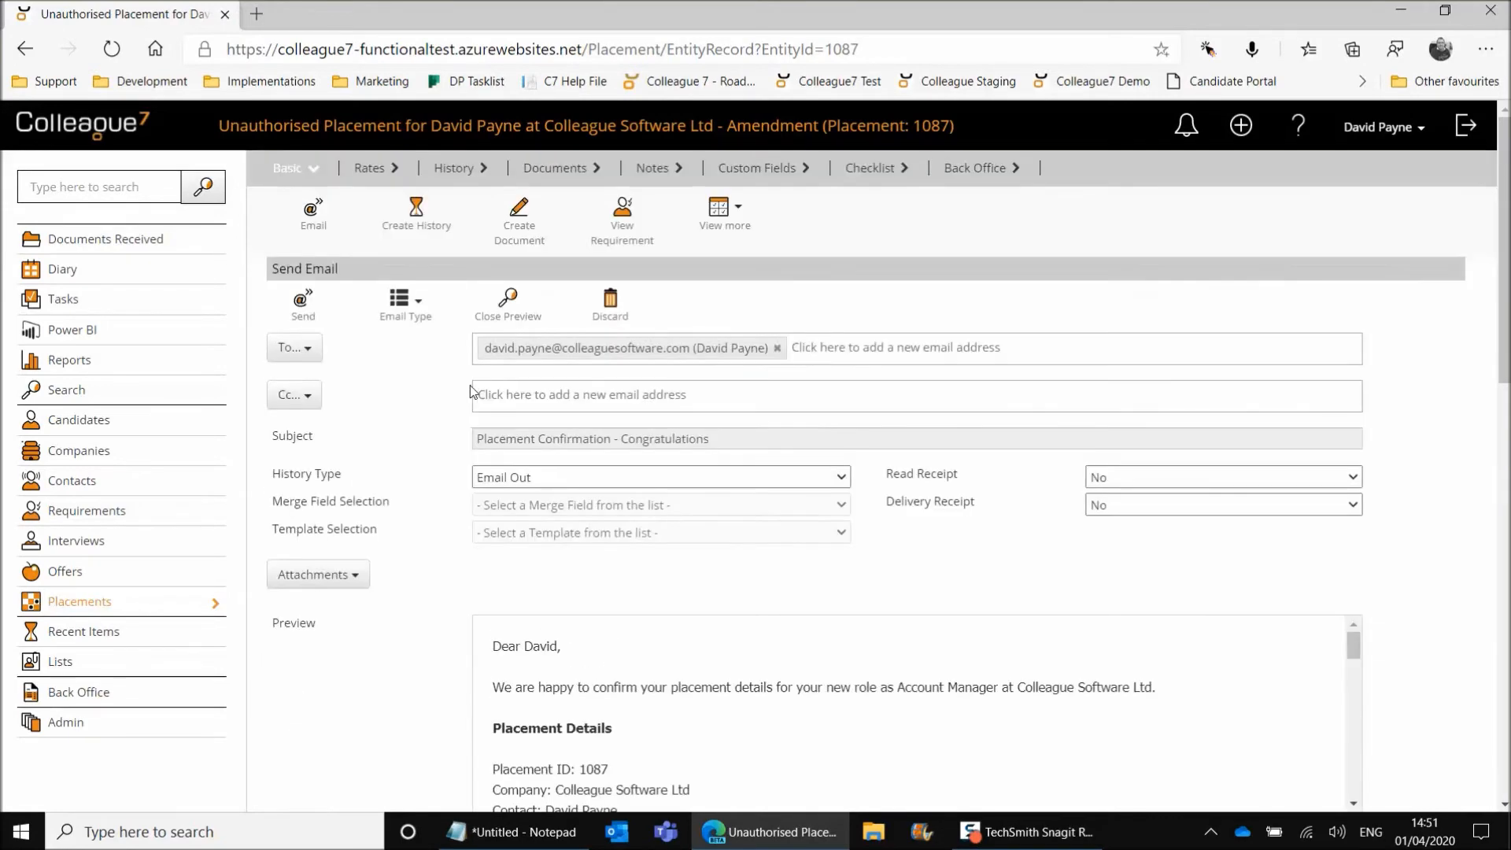
left_click(507, 311)
left_click(611, 305)
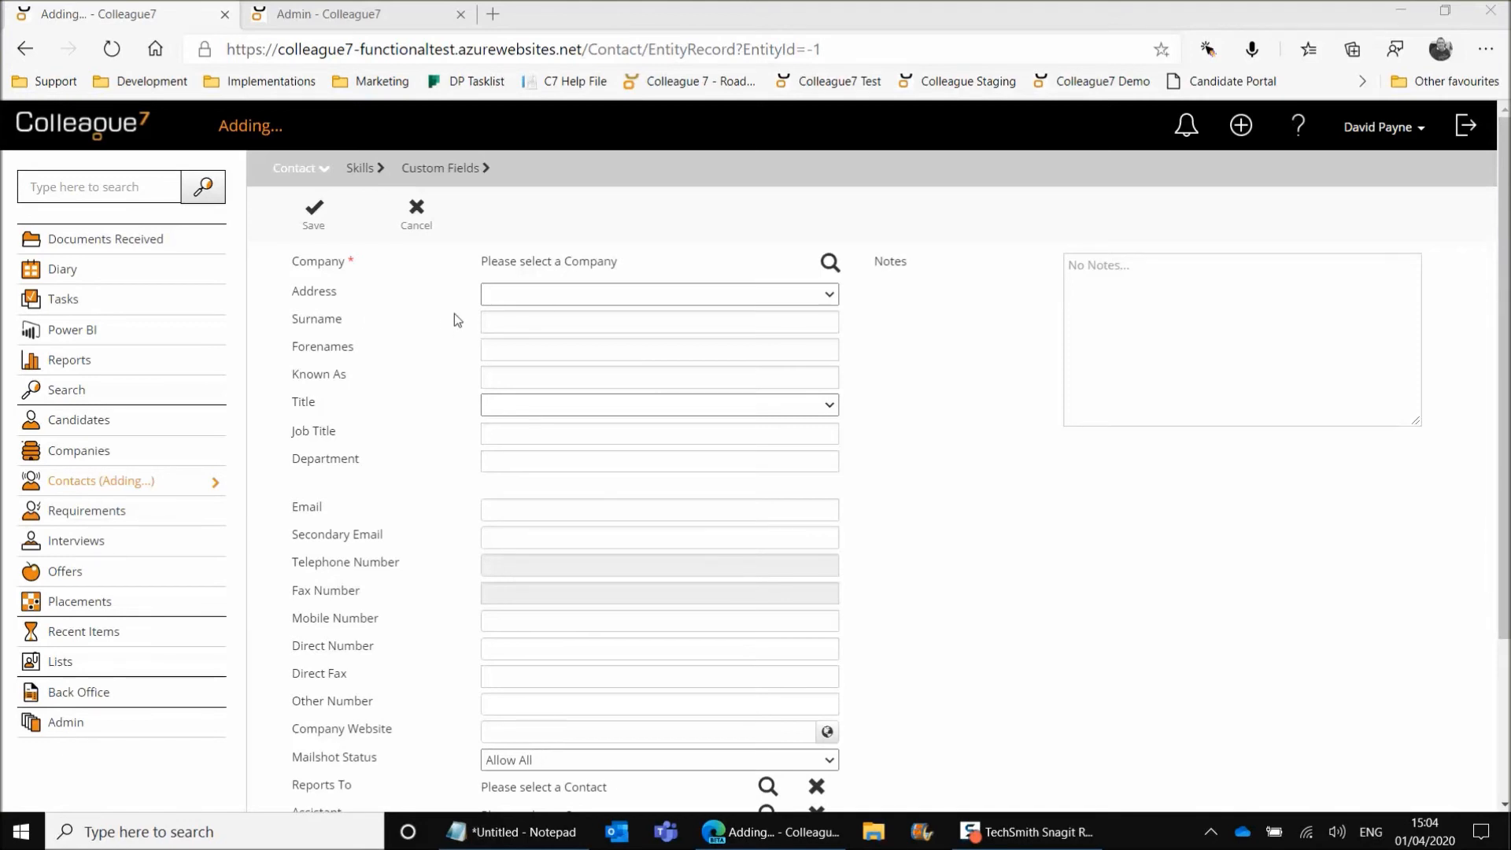
Step: Look up companies beginning with "colleague" and assign Colleague Software Ltd as the new contact's company
left_click(830, 264)
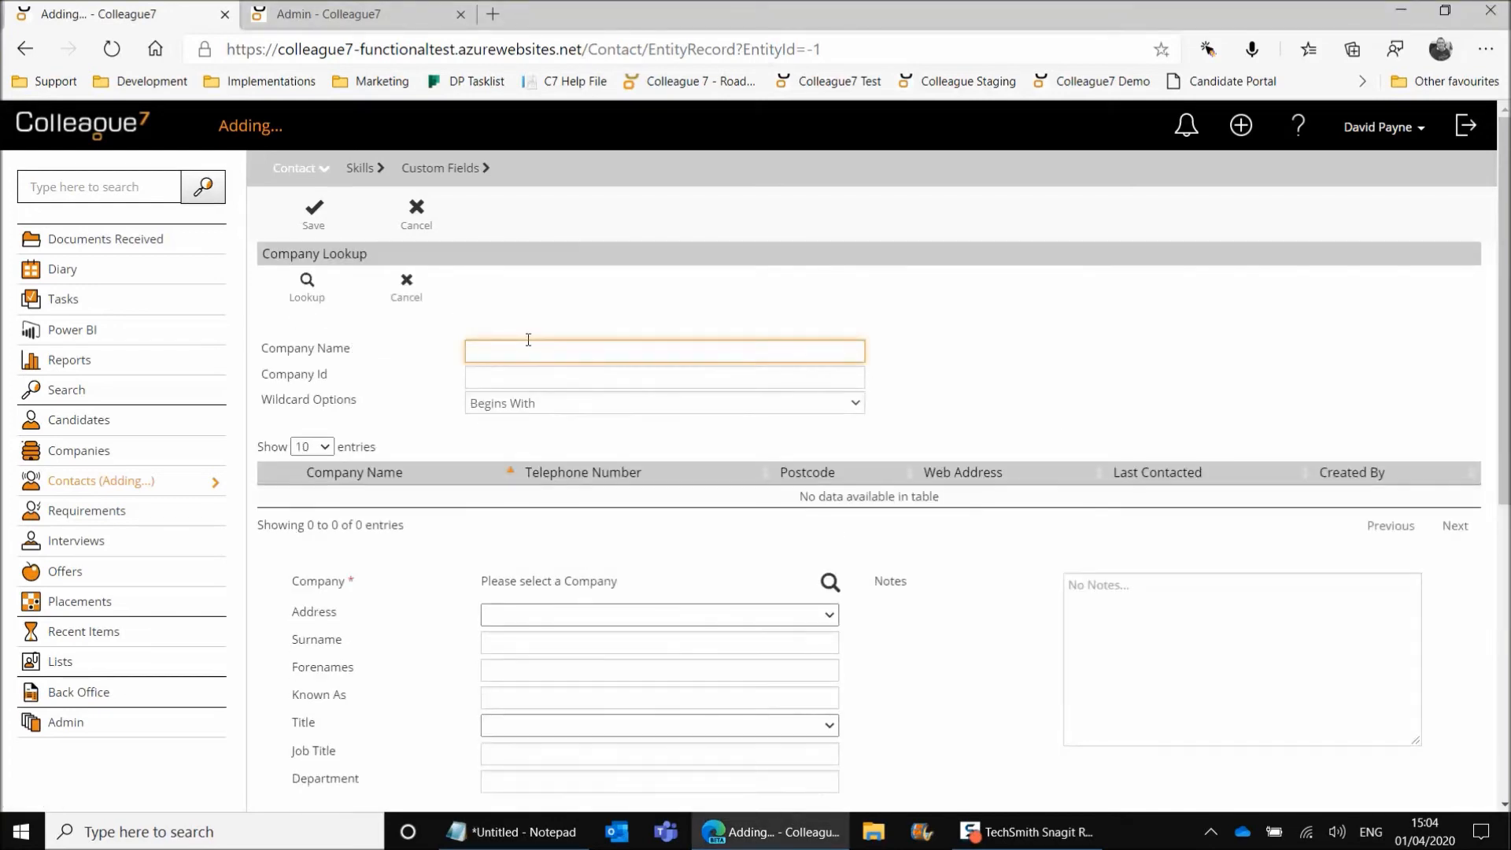
type("colleague")
key("Return")
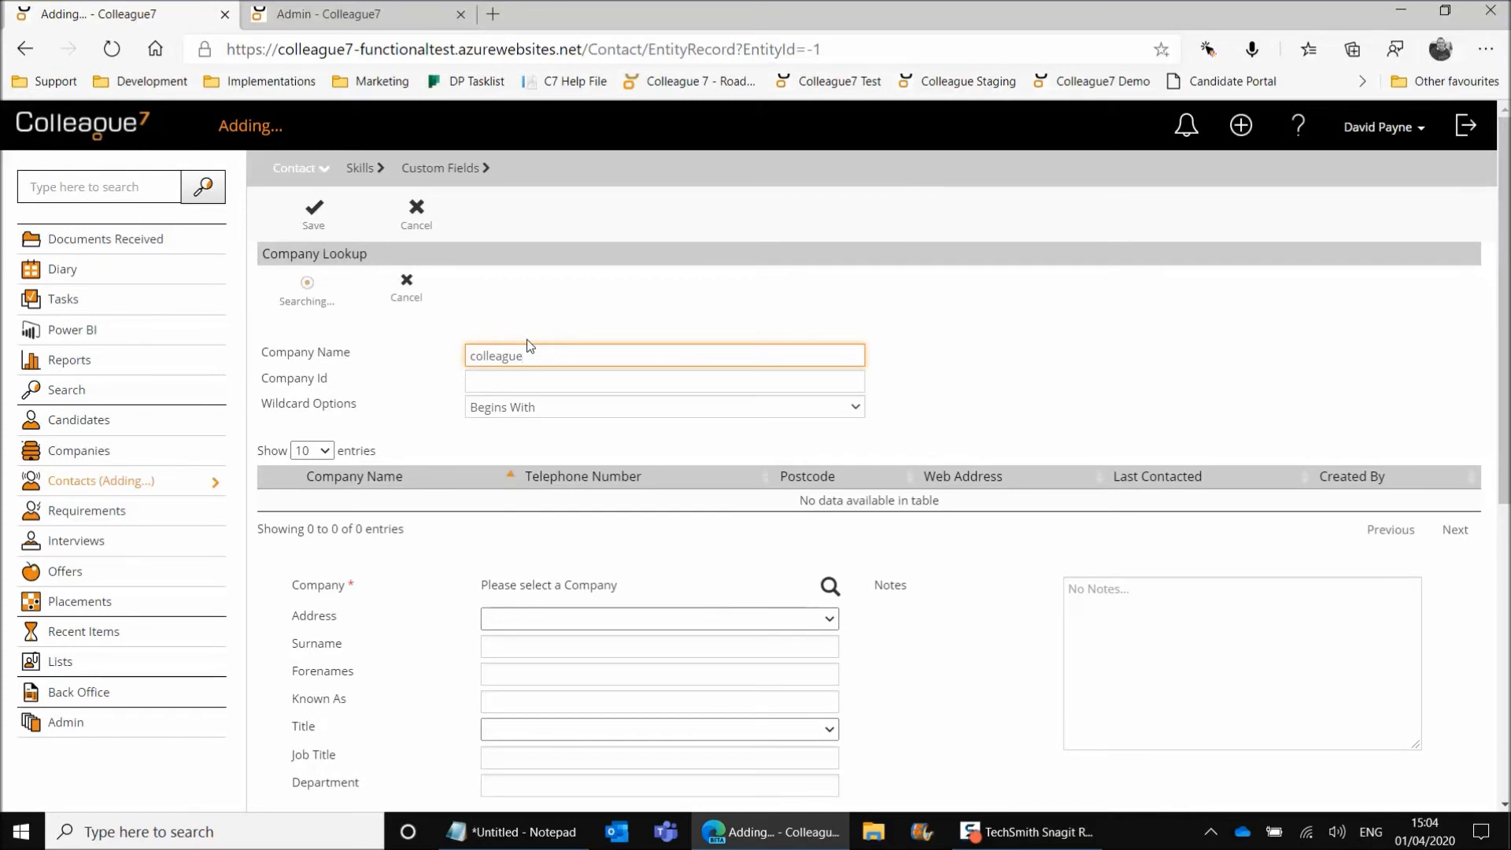
left_click(469, 499)
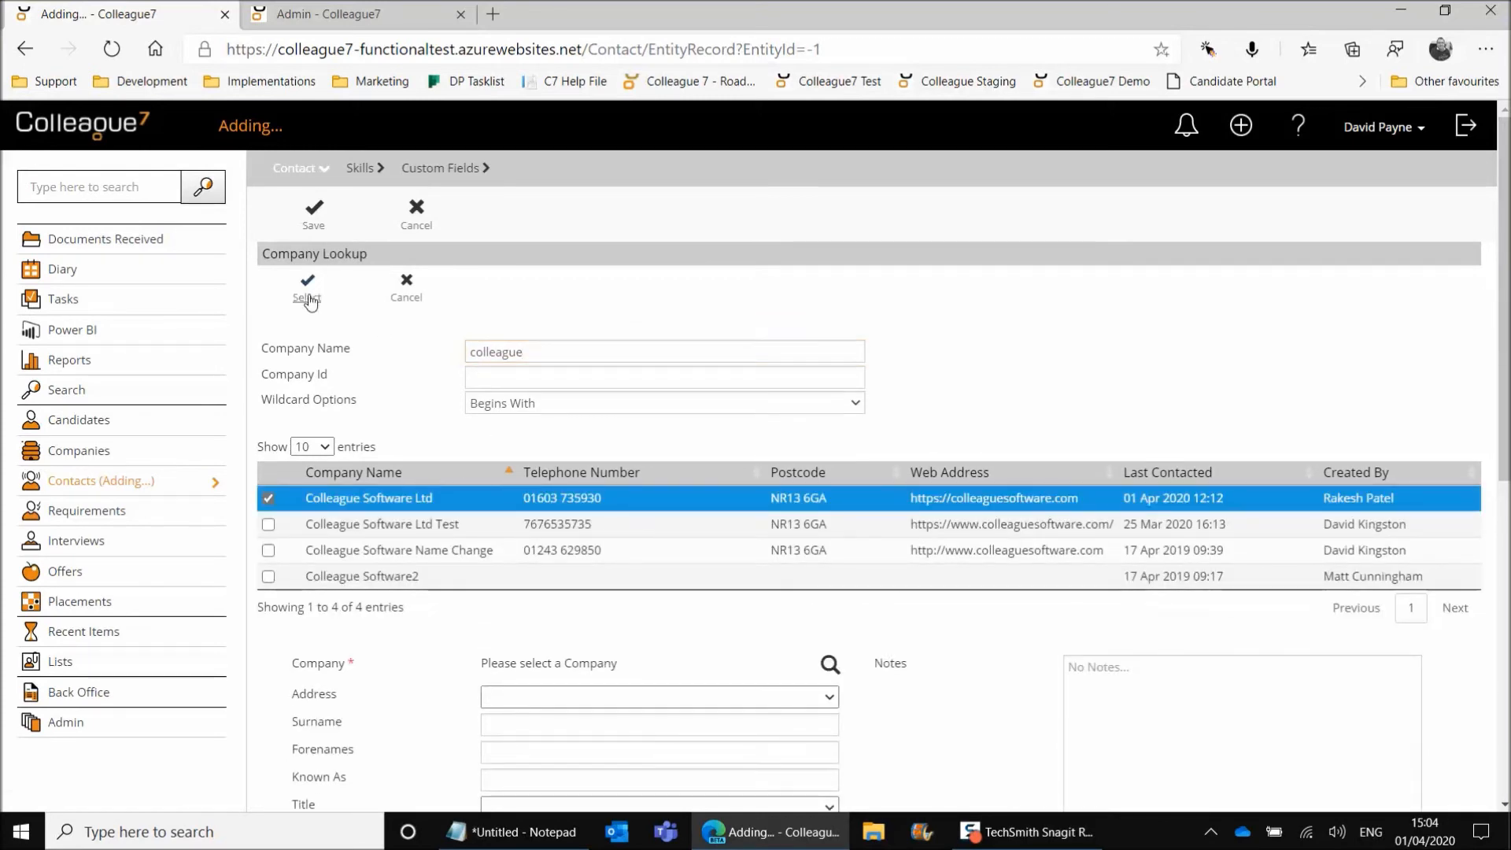
left_click(307, 295)
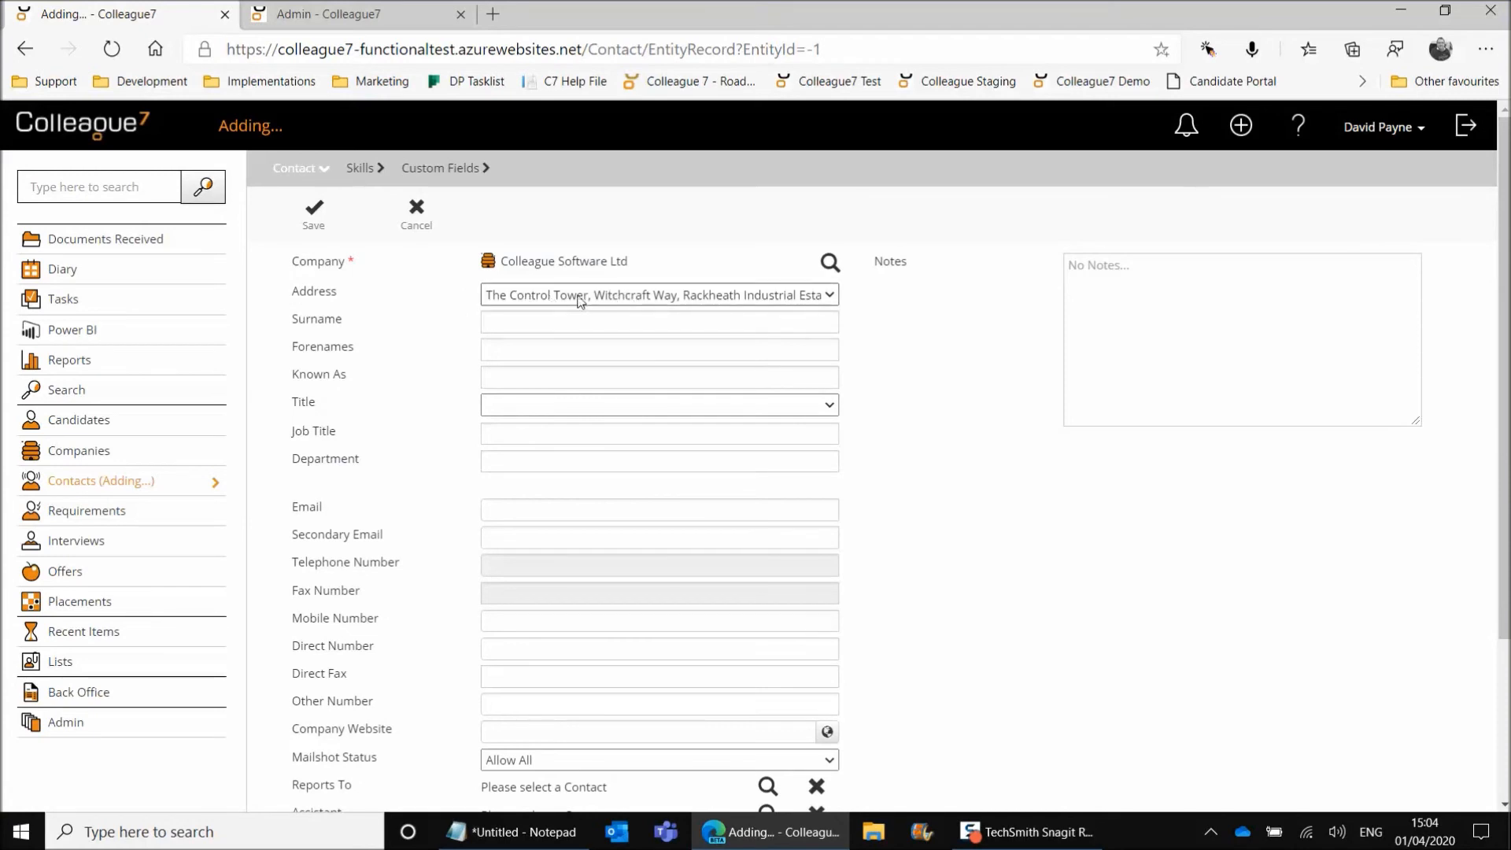
Step: Look through the company addresses offered for the new contact and keep the default one
left_click(776, 299)
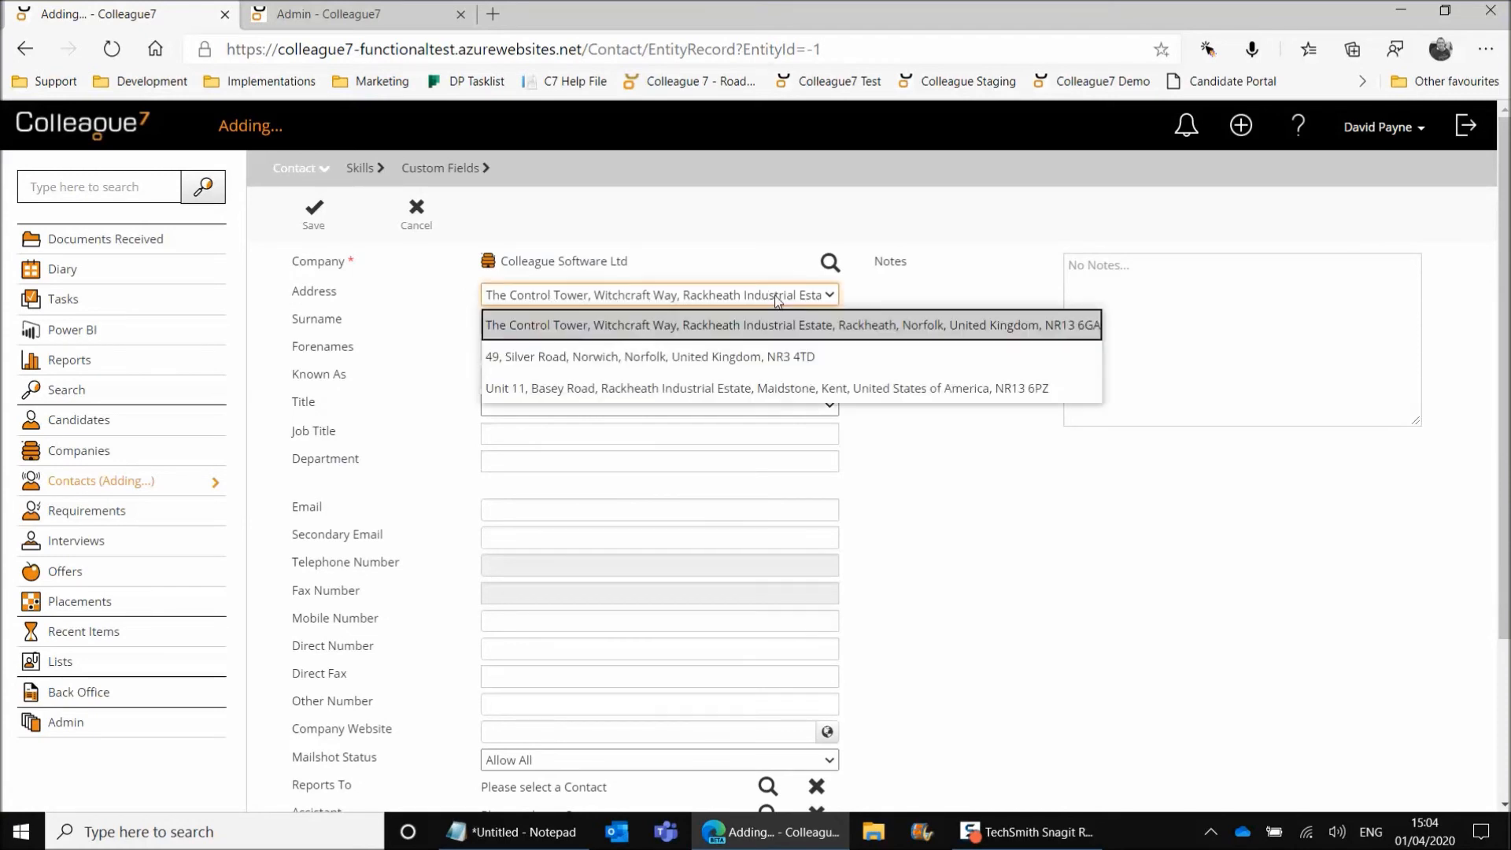
left_click(732, 326)
left_click(888, 302)
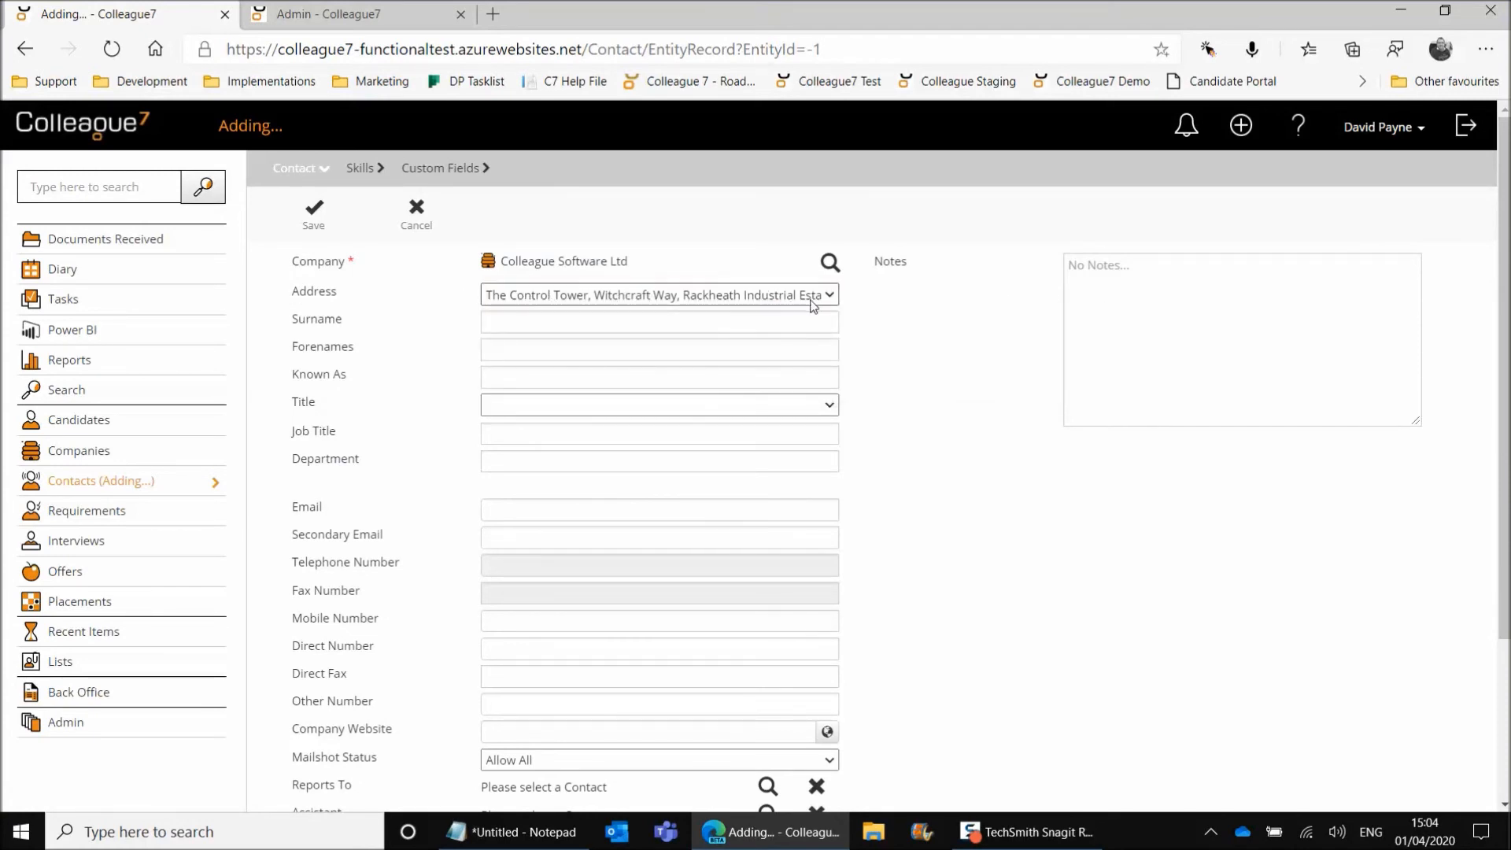
Step: Open the Global Settings in the Admin area and filter them to the Contact section
left_click(413, 16)
left_click(616, 325)
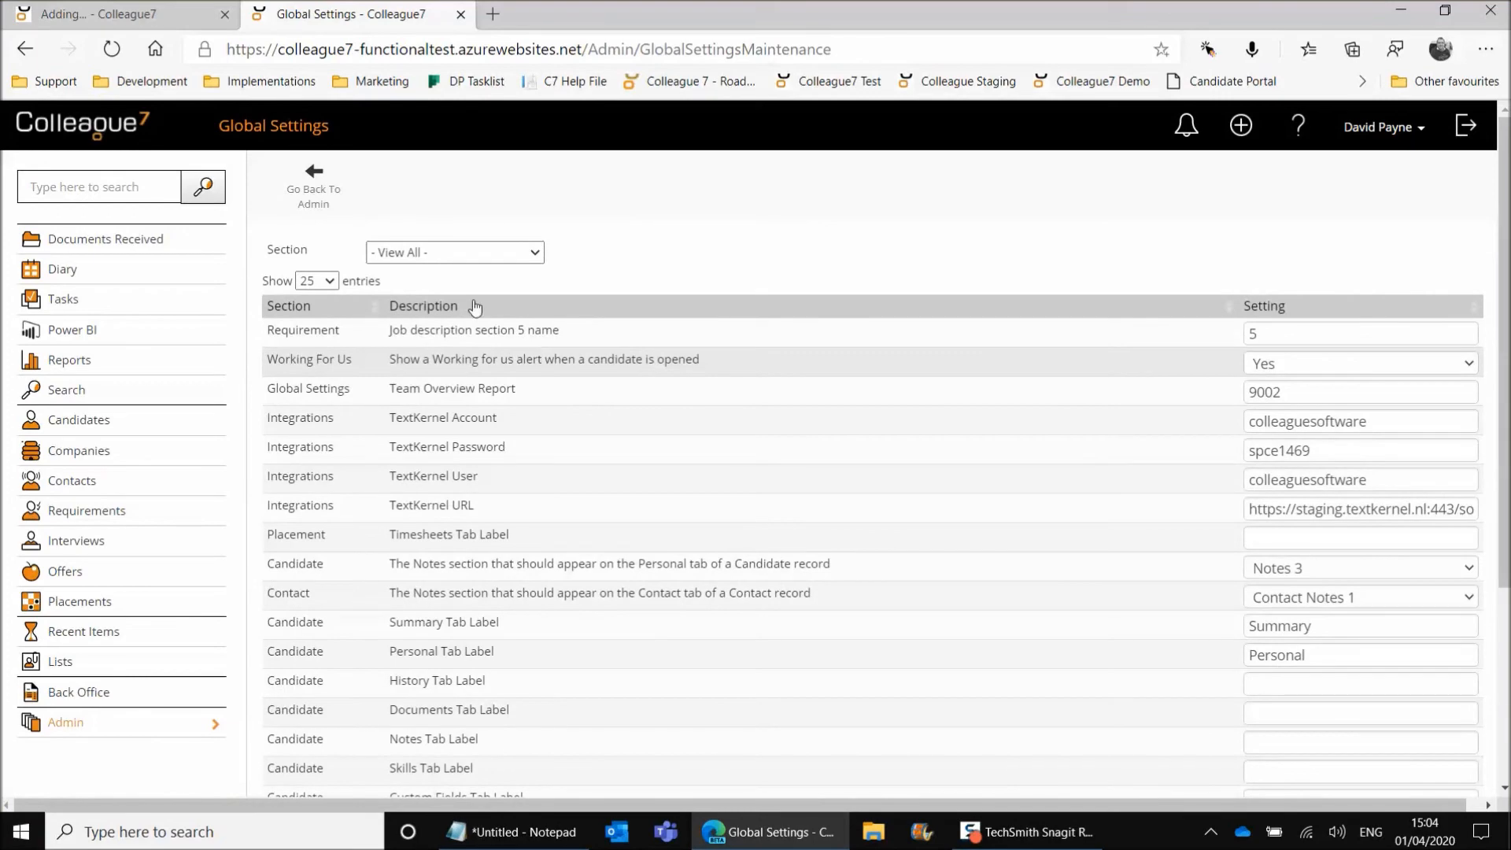
left_click(469, 254)
left_click(469, 376)
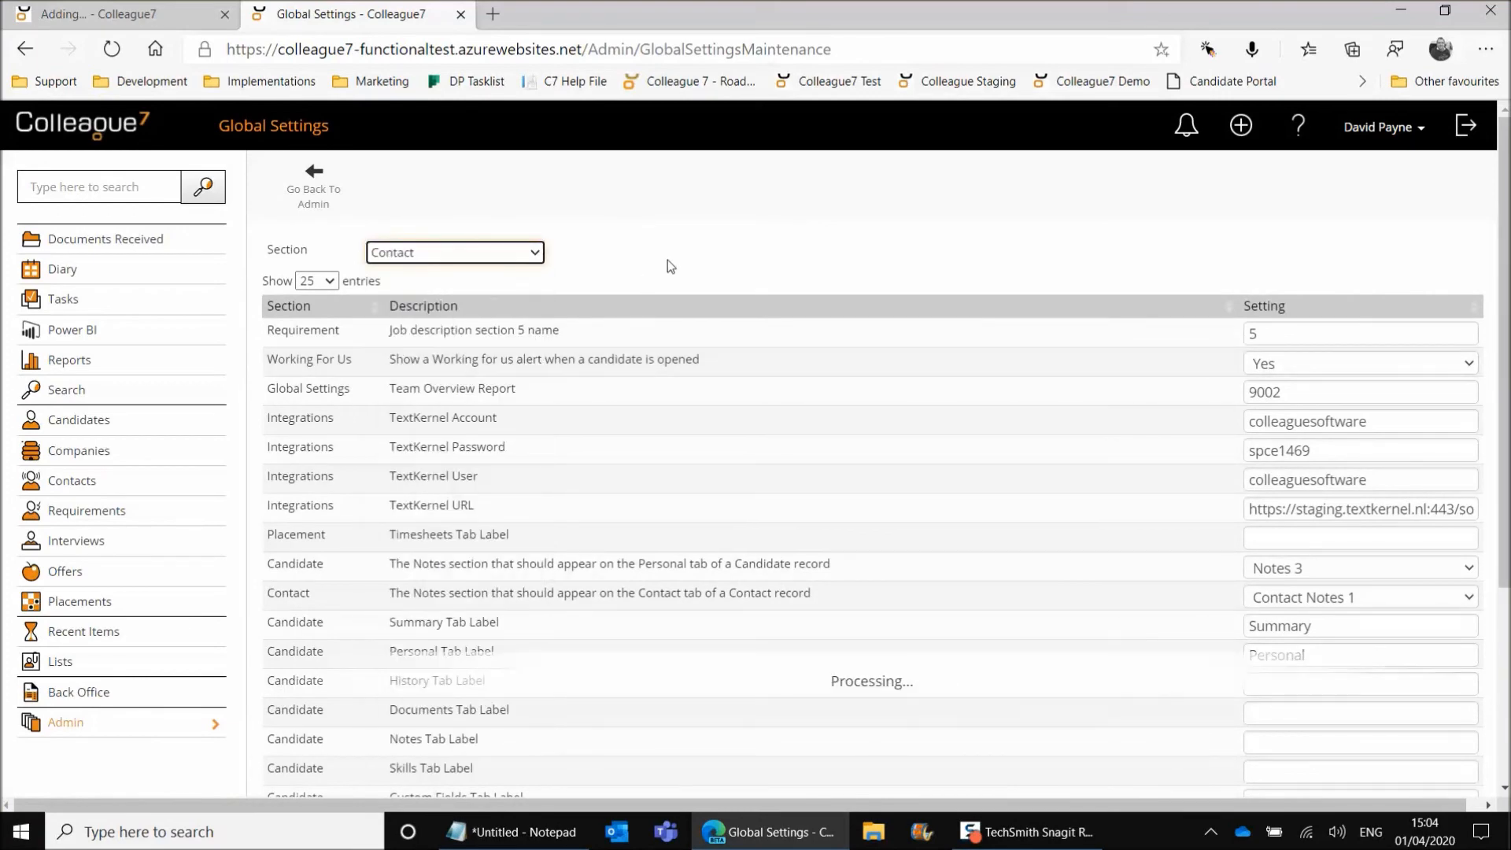
Step: Set "Allocate Primary Company Address by default when creating new Contact" to No
scroll(998, 464, "down", 3)
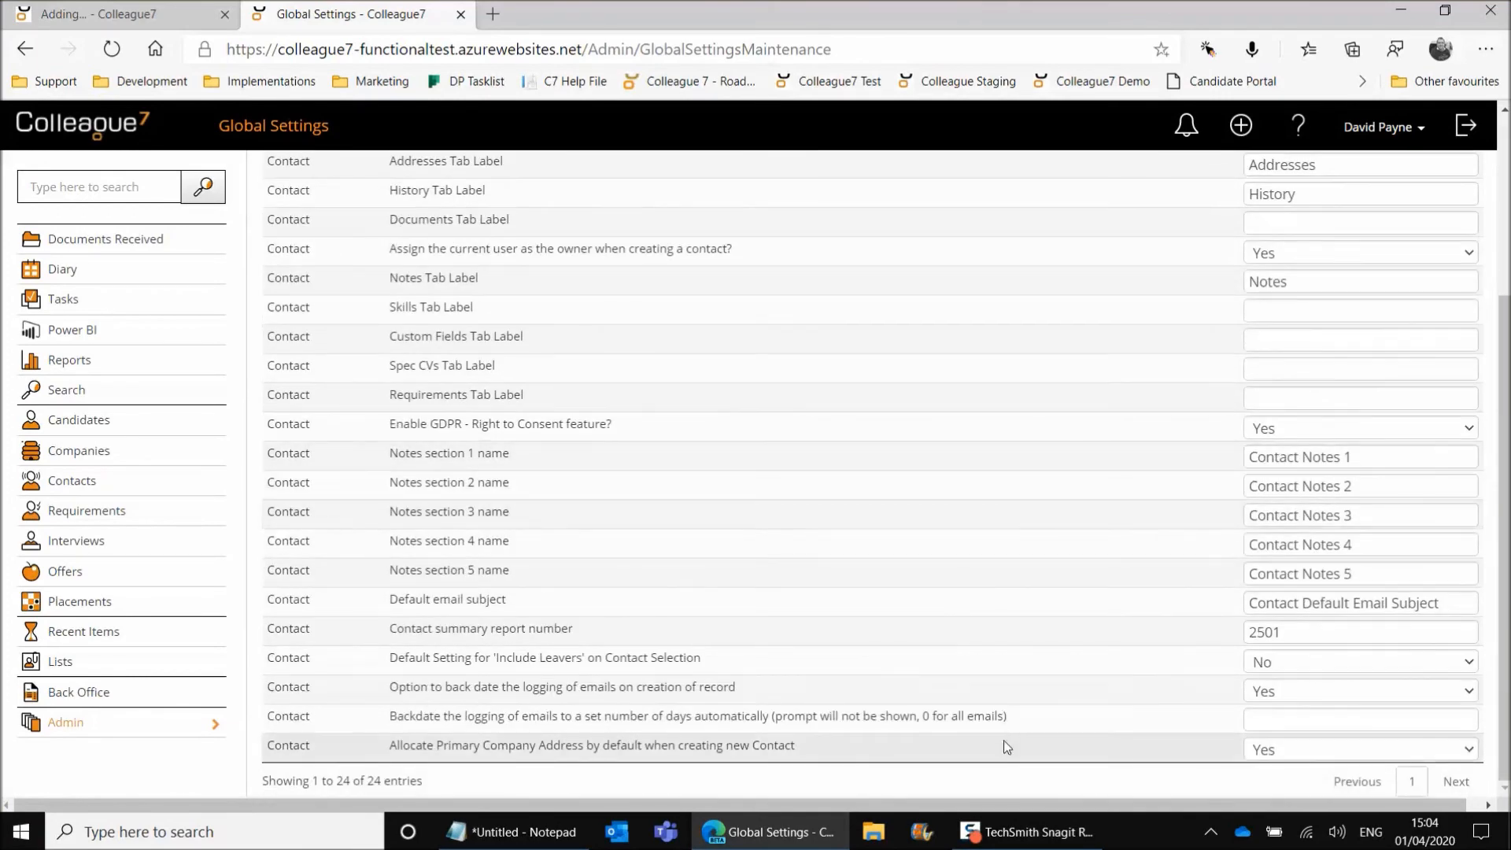
left_click(1275, 749)
left_click(1263, 685)
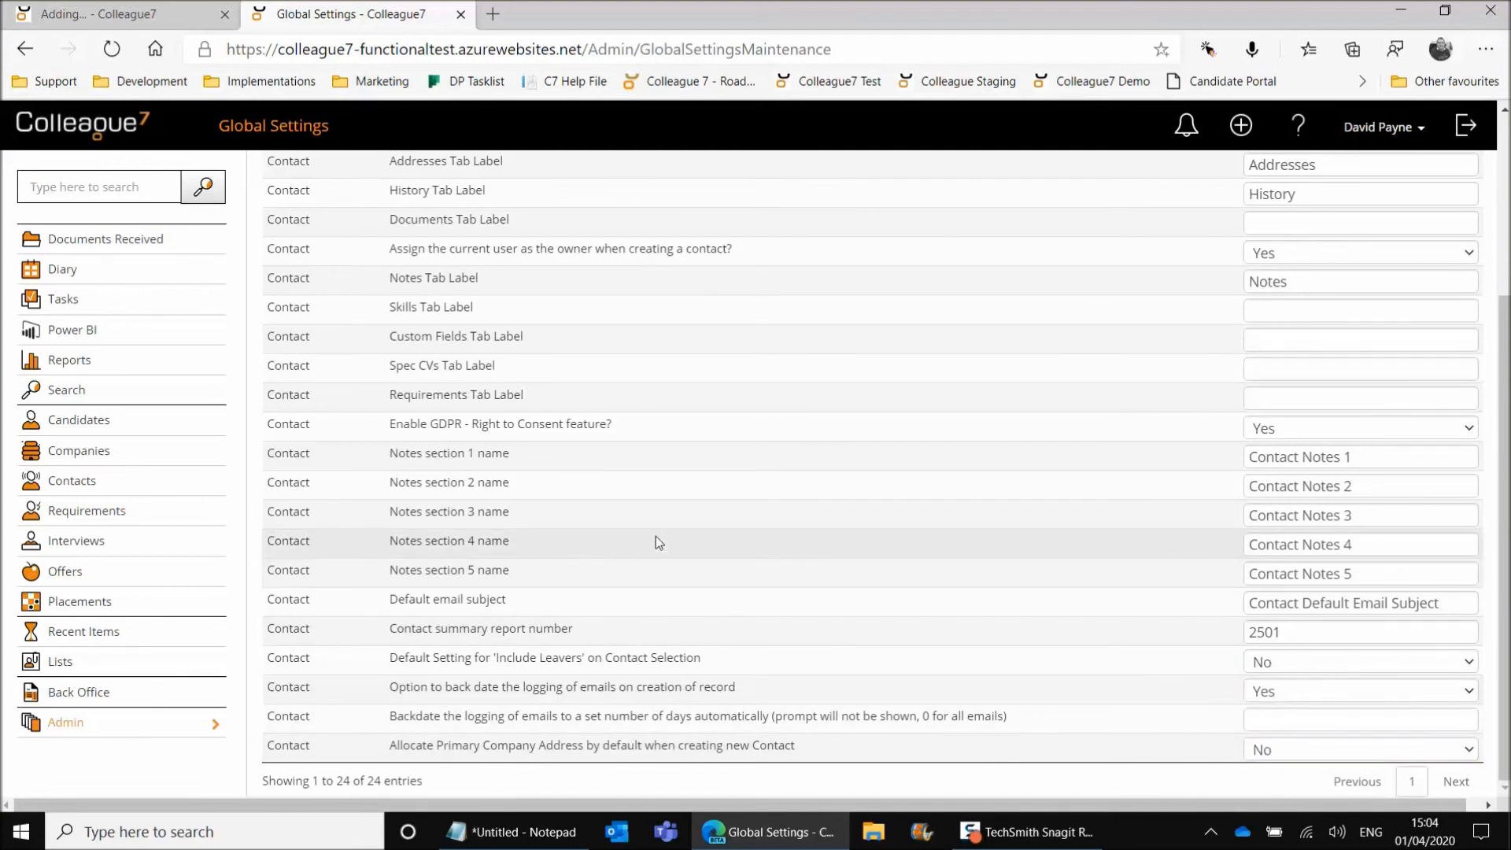
scroll(659, 542, "up", 3)
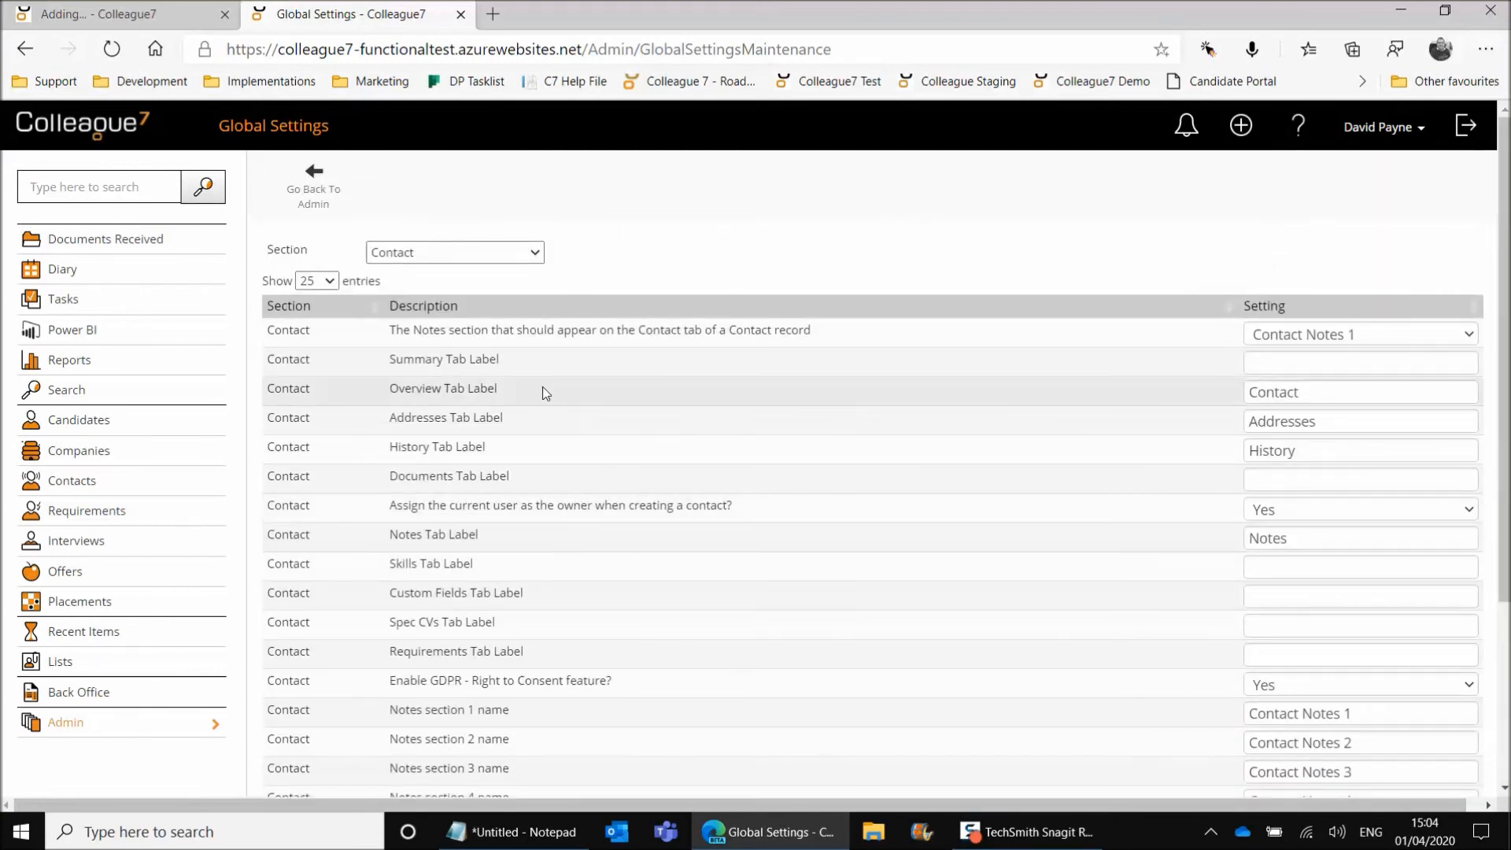
scroll(433, 362, "down", 3)
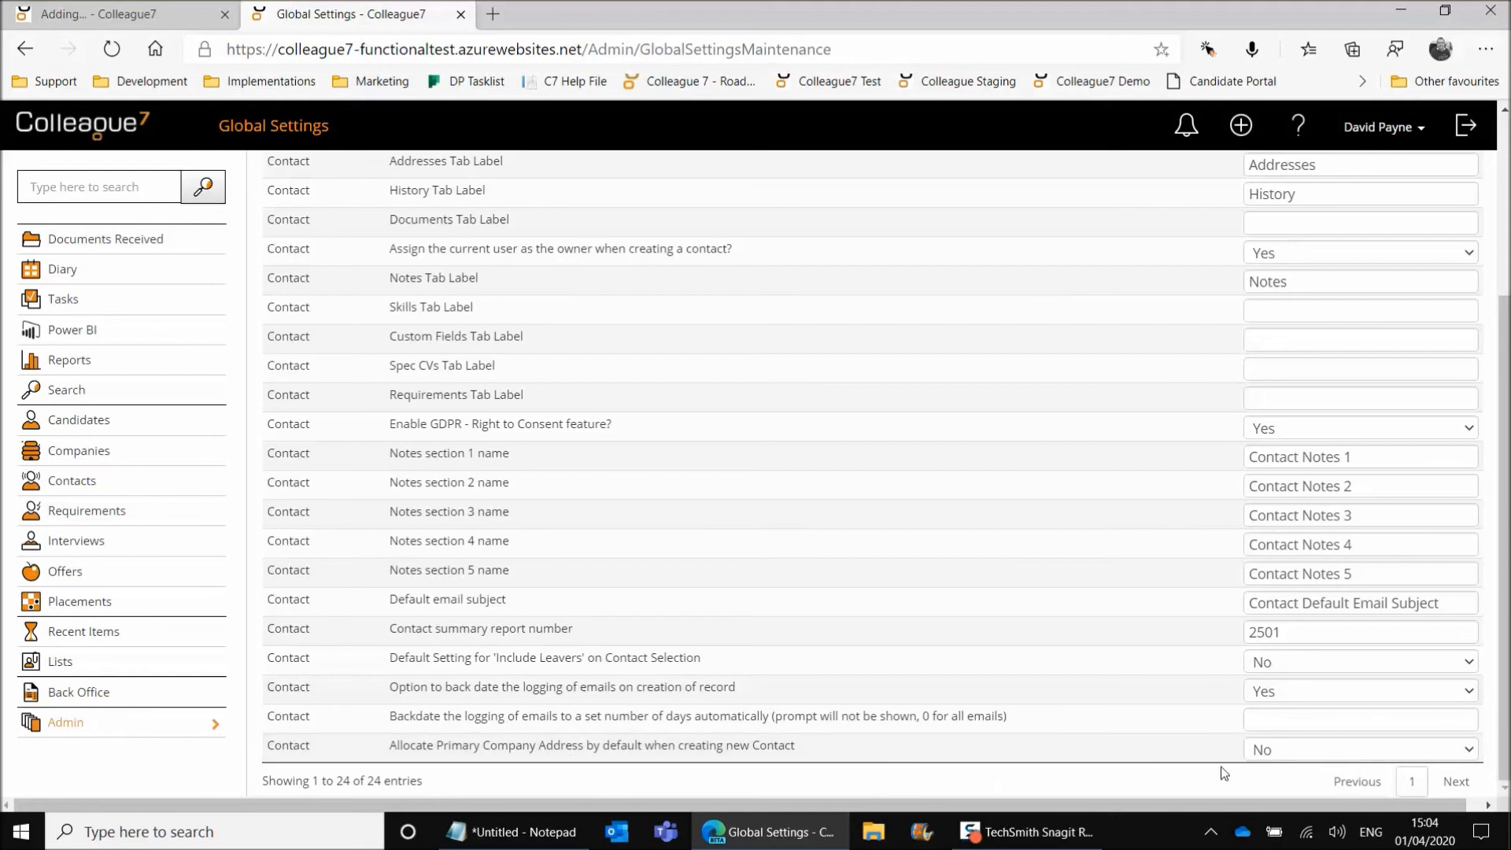
Step: Return to the new contact record, look up "colleague" and assign Colleague Software Ltd as its company
left_click(125, 15)
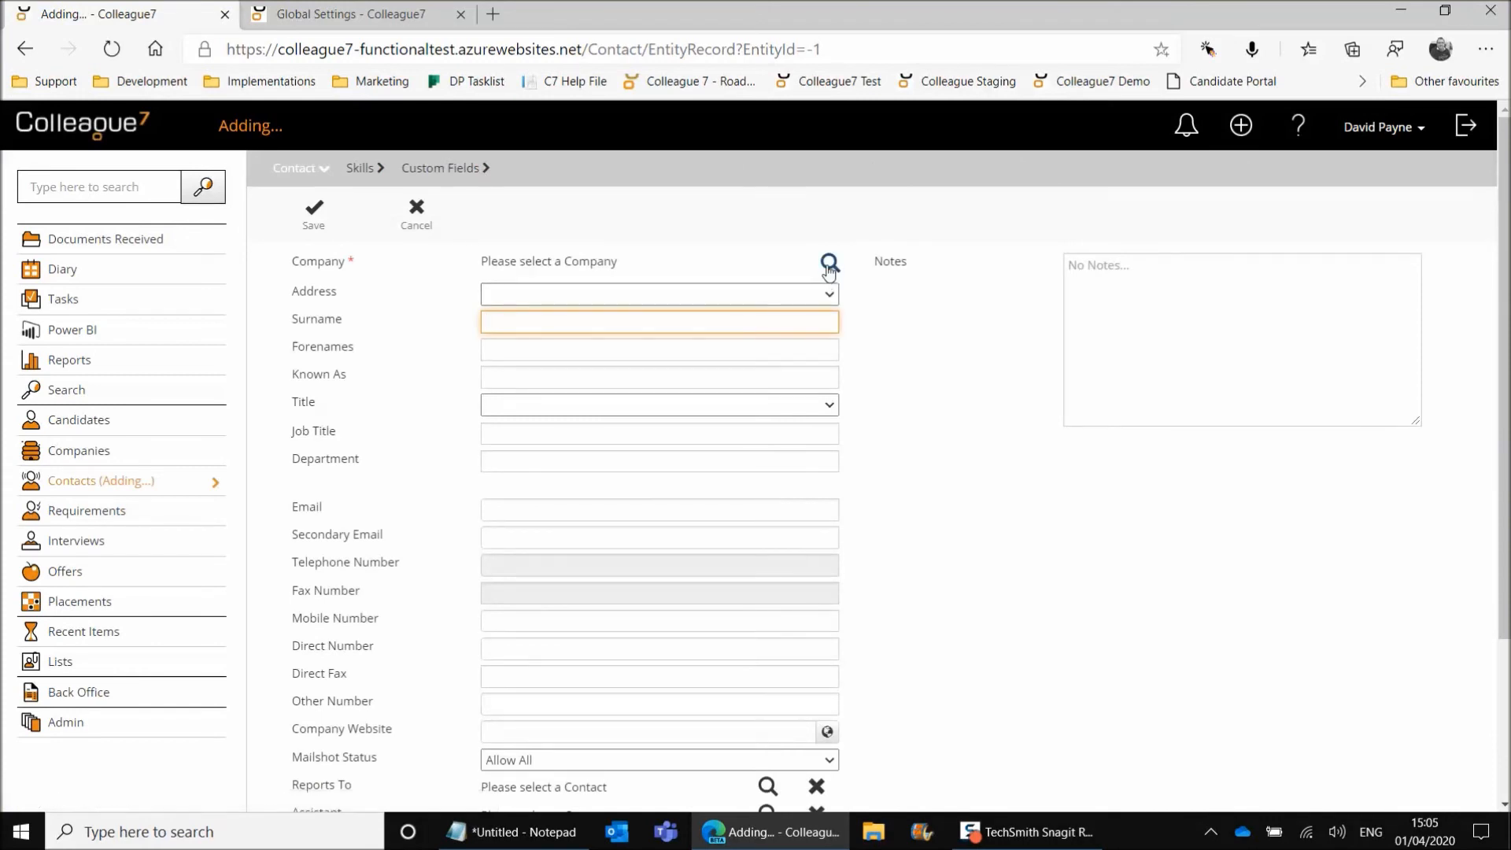
left_click(830, 262)
type("colleague")
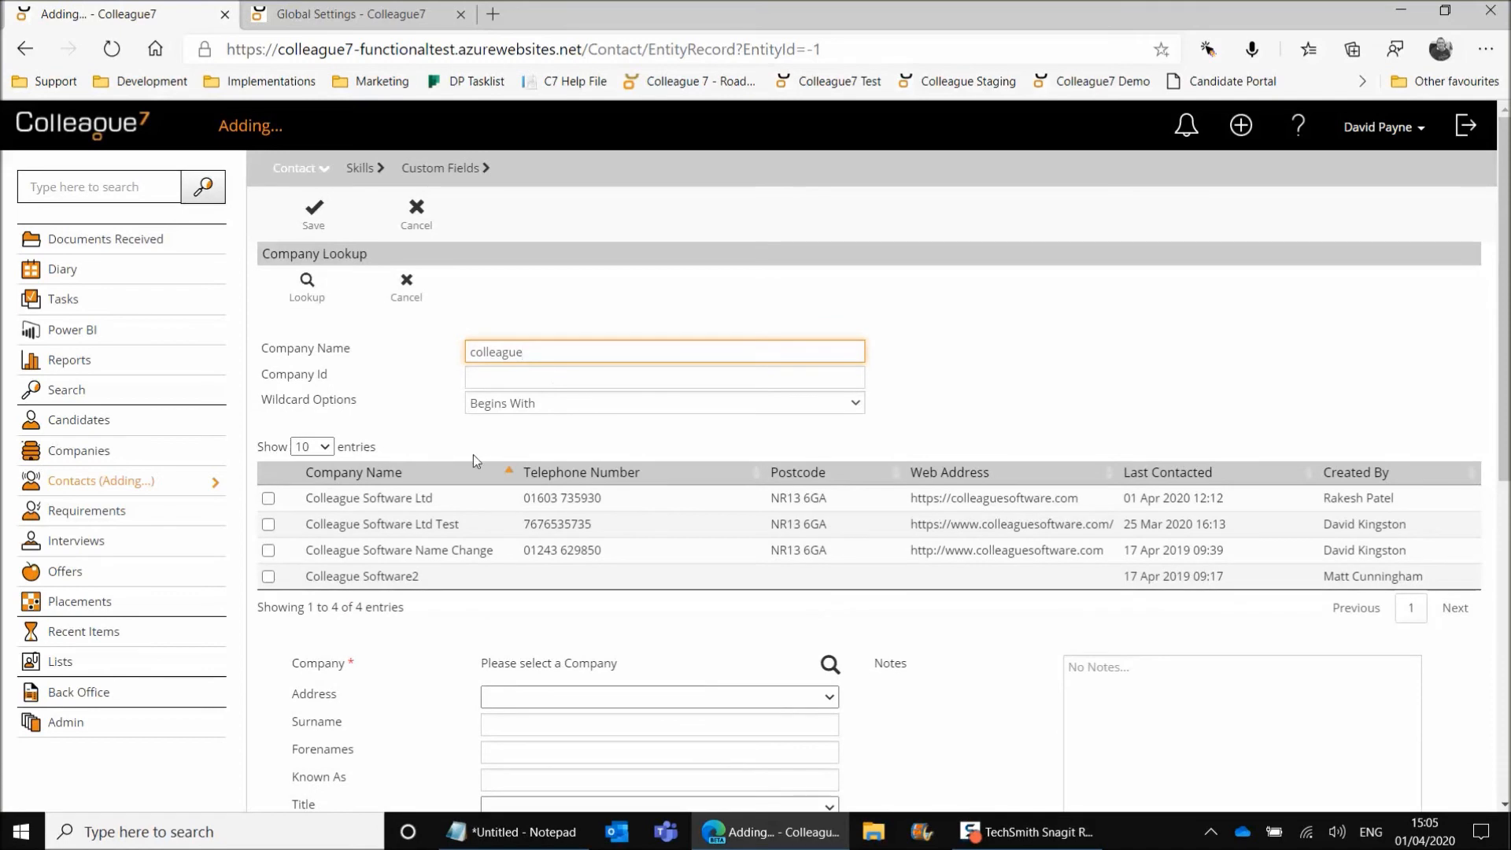
left_click(465, 499)
left_click(296, 296)
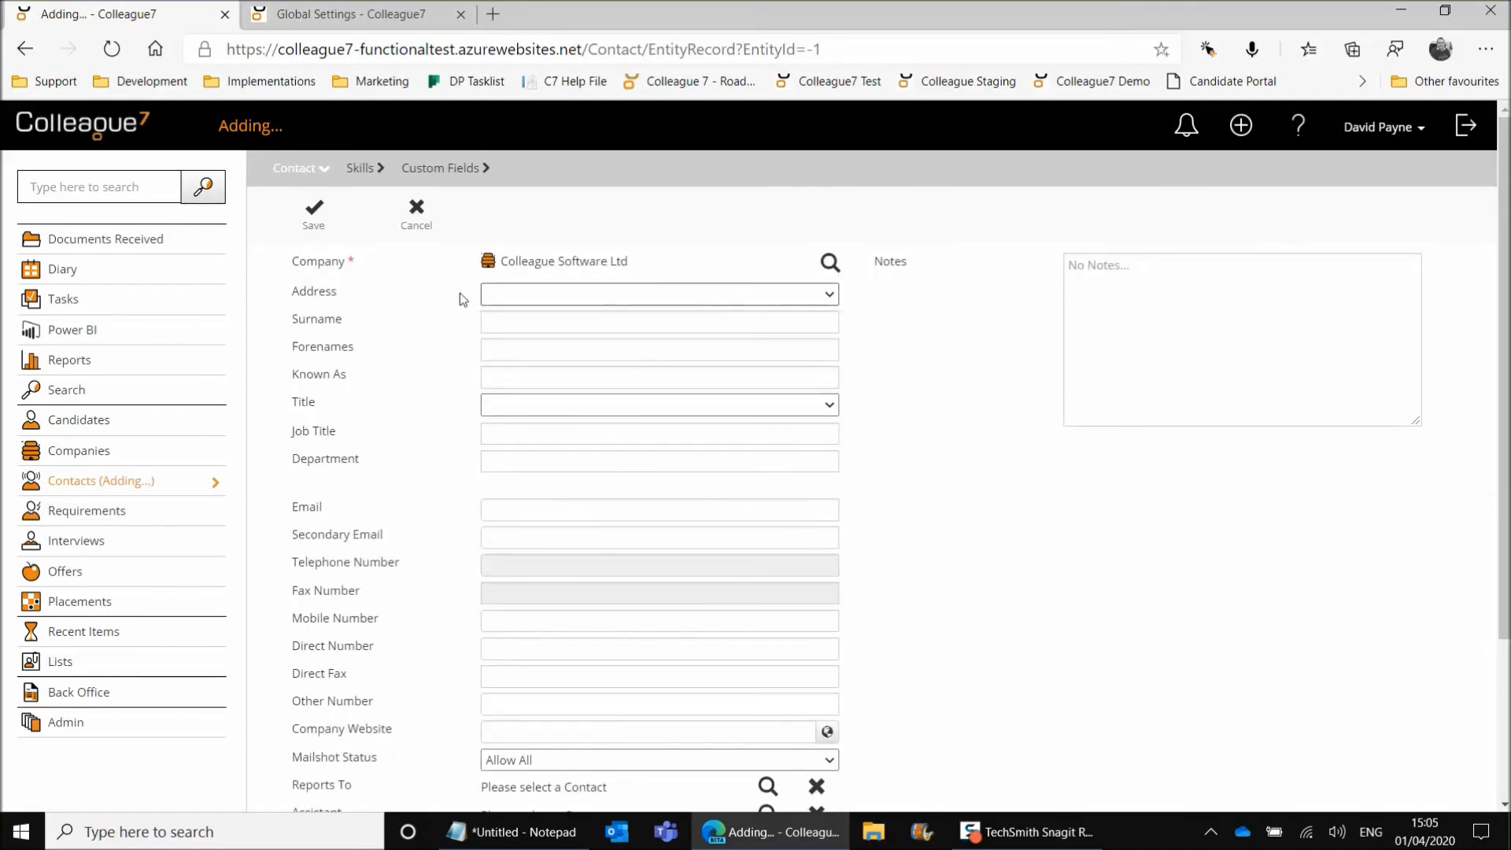
Step: Examine the new contact's address choices without selecting one, and recheck the primary company address option in Global Settings
left_click(706, 295)
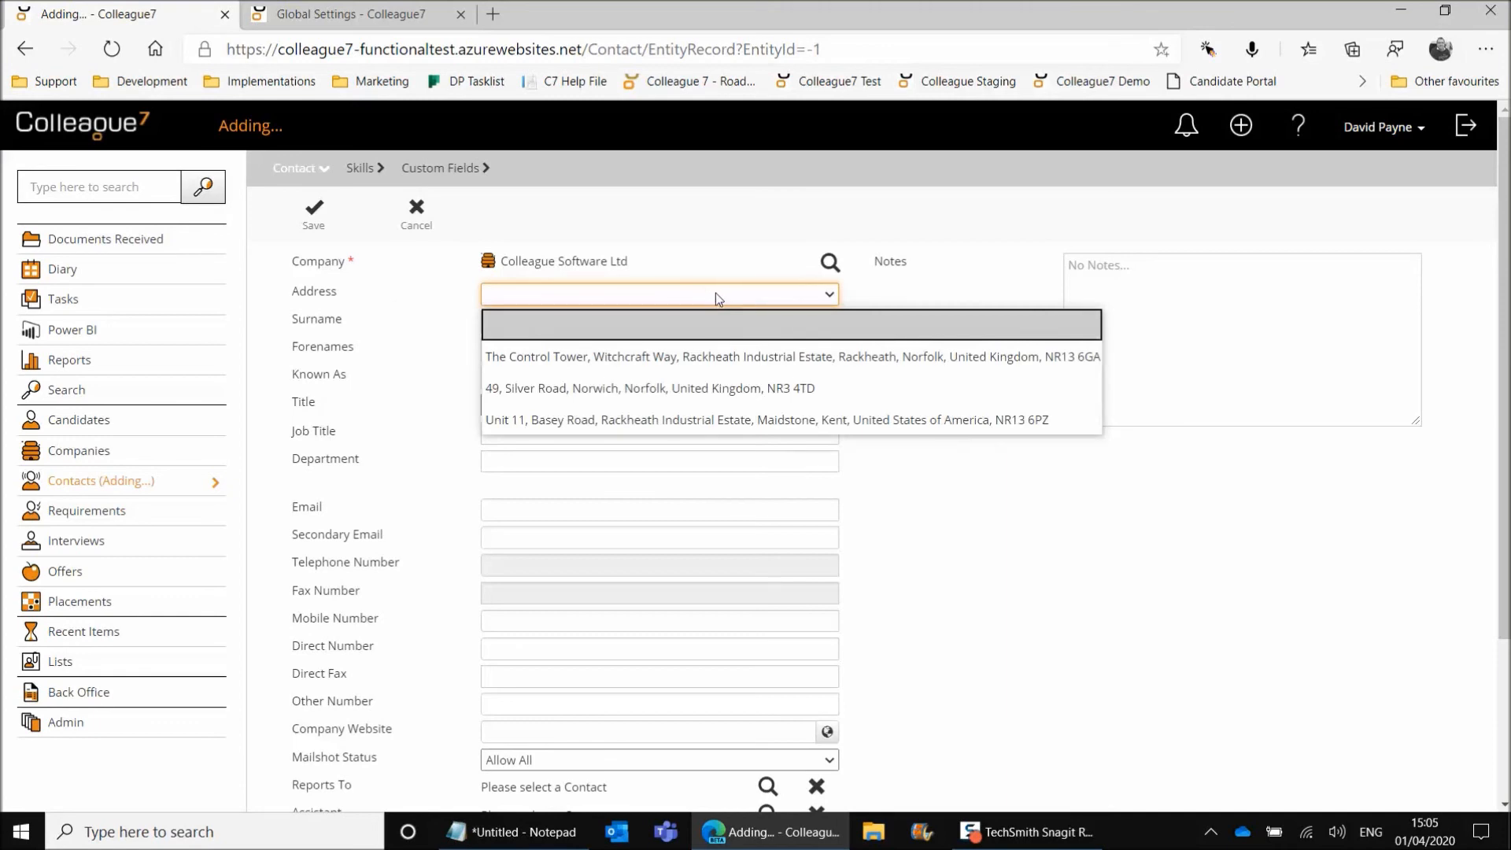
left_click(883, 288)
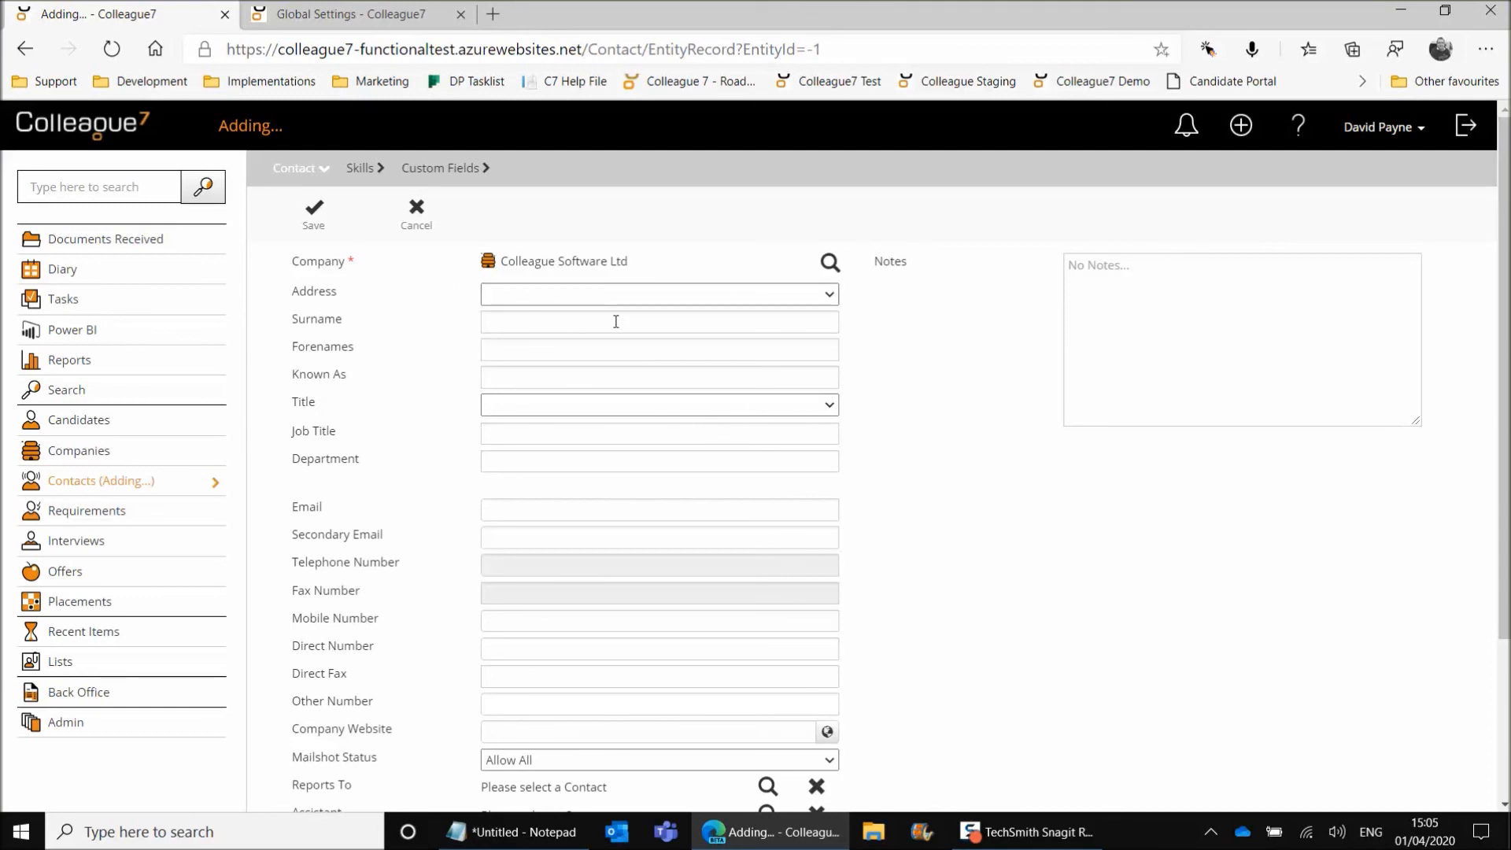
key("ctrl+Tab")
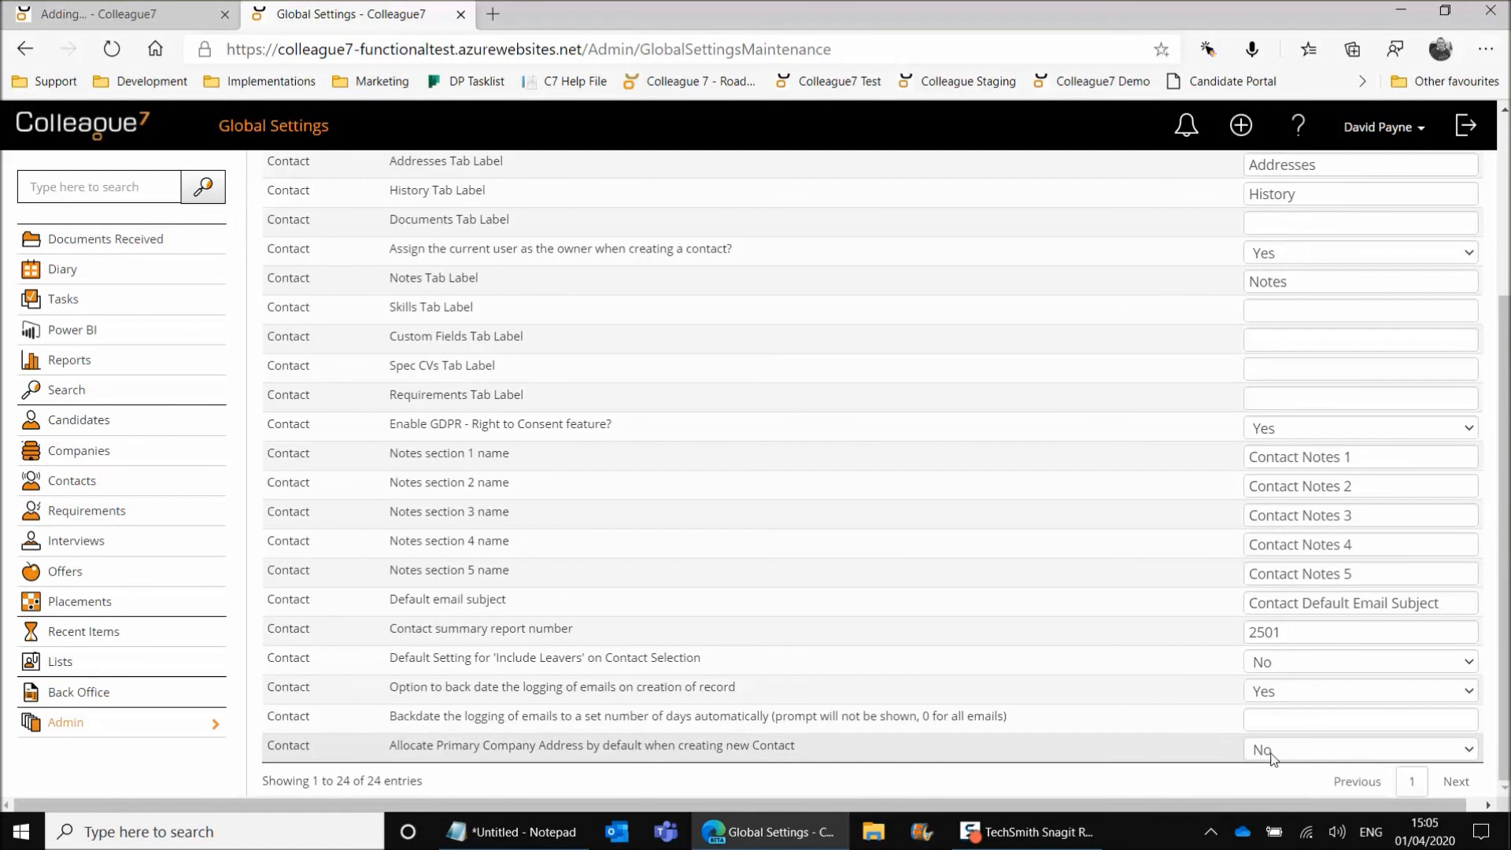
left_click(108, 22)
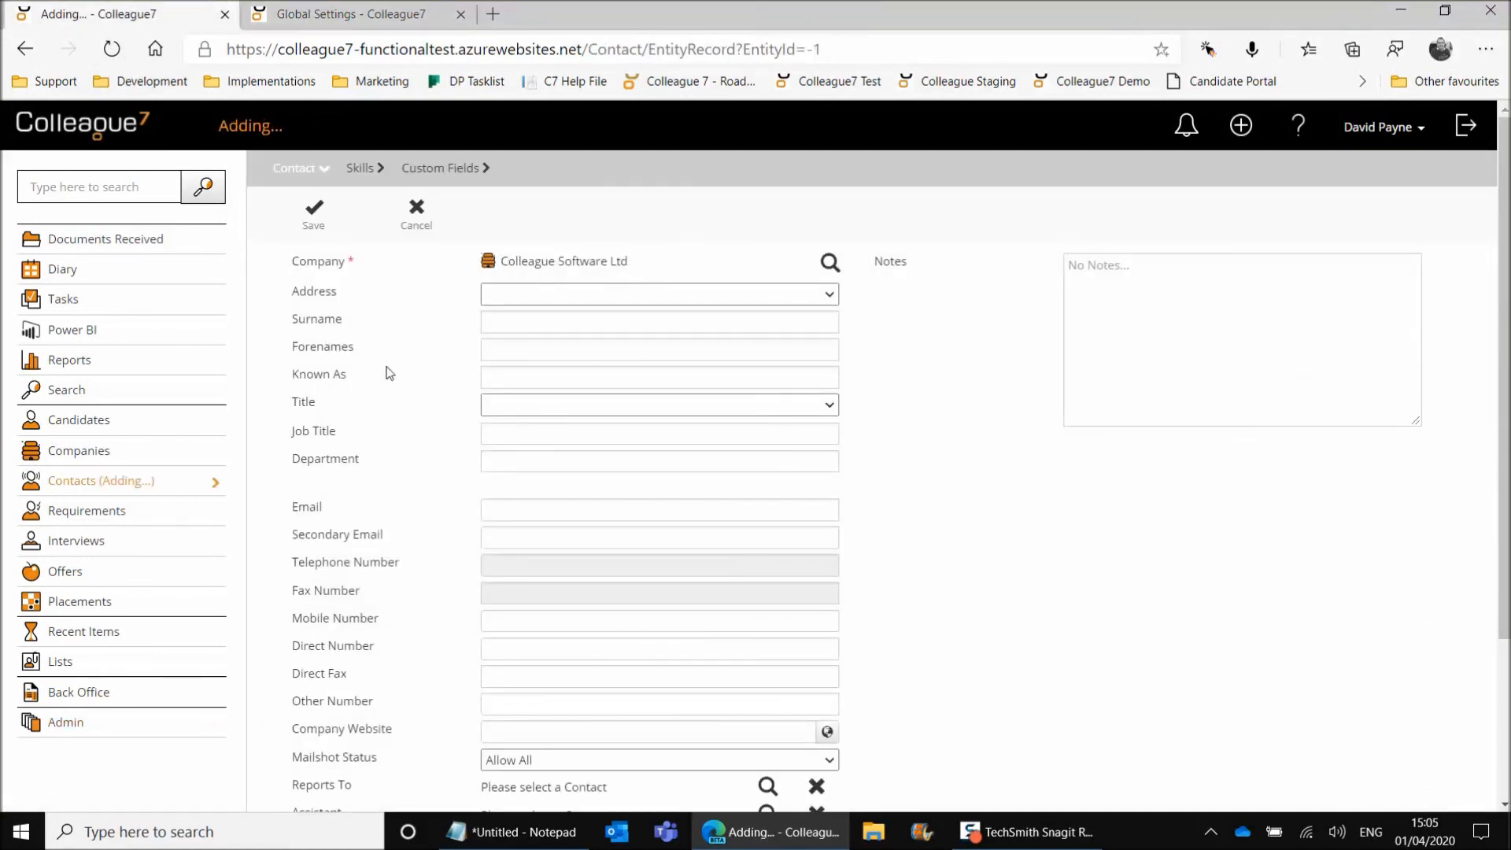